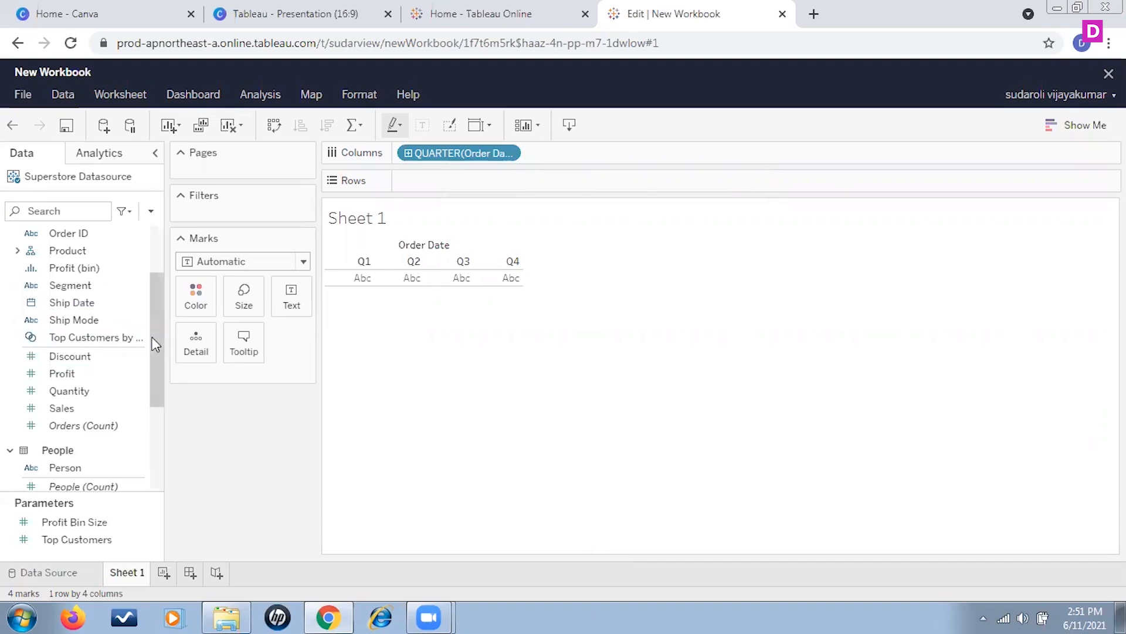
# Step: Add the Sales and Profit measures to the rows to plot both against order quarter
pyautogui.moveTo(155, 339); pyautogui.dragTo(152, 370)
pyautogui.moveTo(87, 351); pyautogui.dragTo(436, 182)
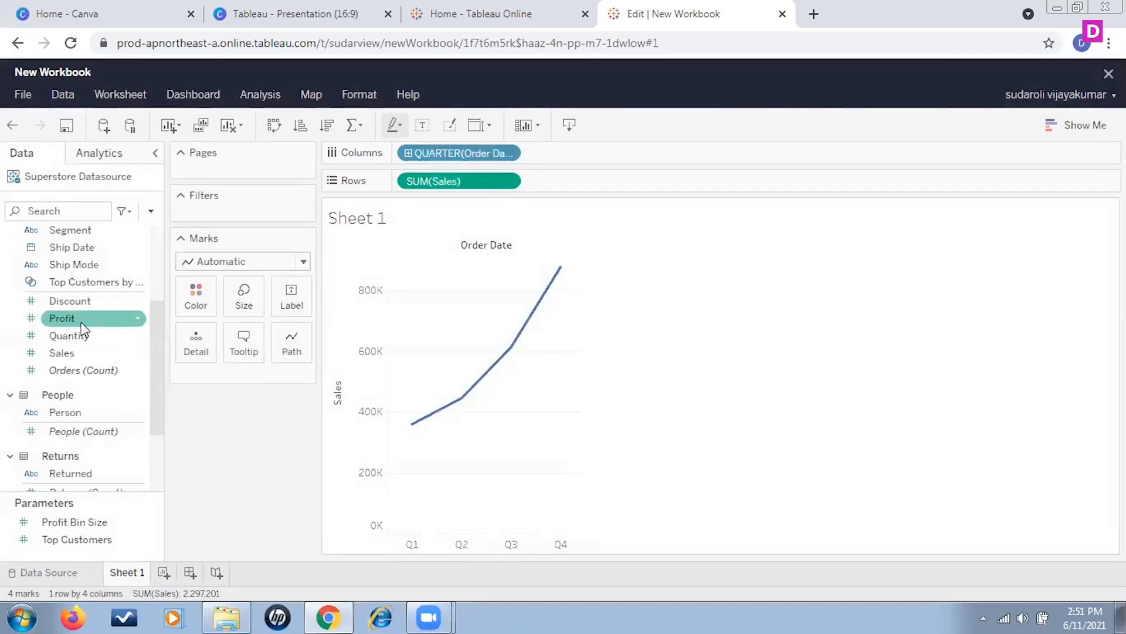
pyautogui.moveTo(136, 317); pyautogui.dragTo(584, 186)
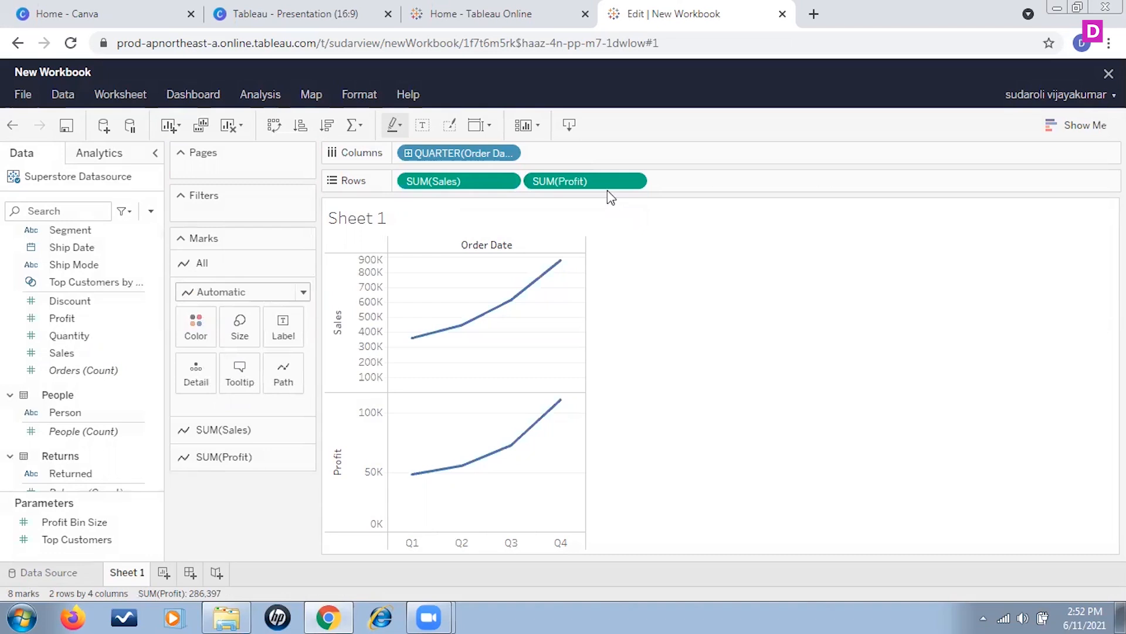
# Step: Remove Profit from the rows and add it again after Sales
pyautogui.click(637, 182)
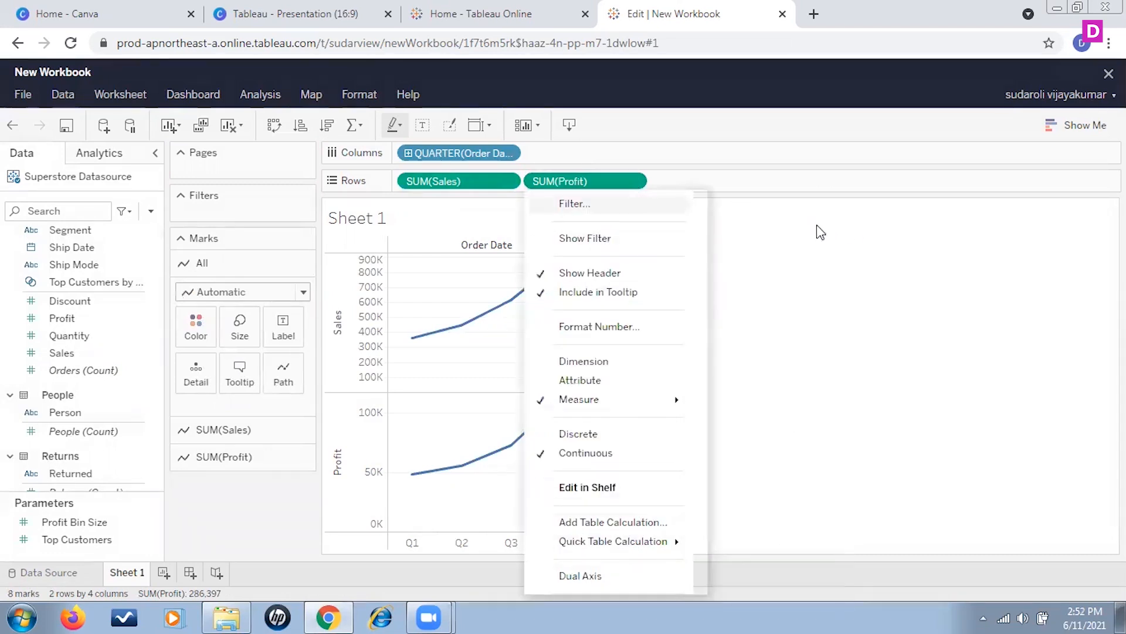
pyautogui.scroll(-1, 652, 528)
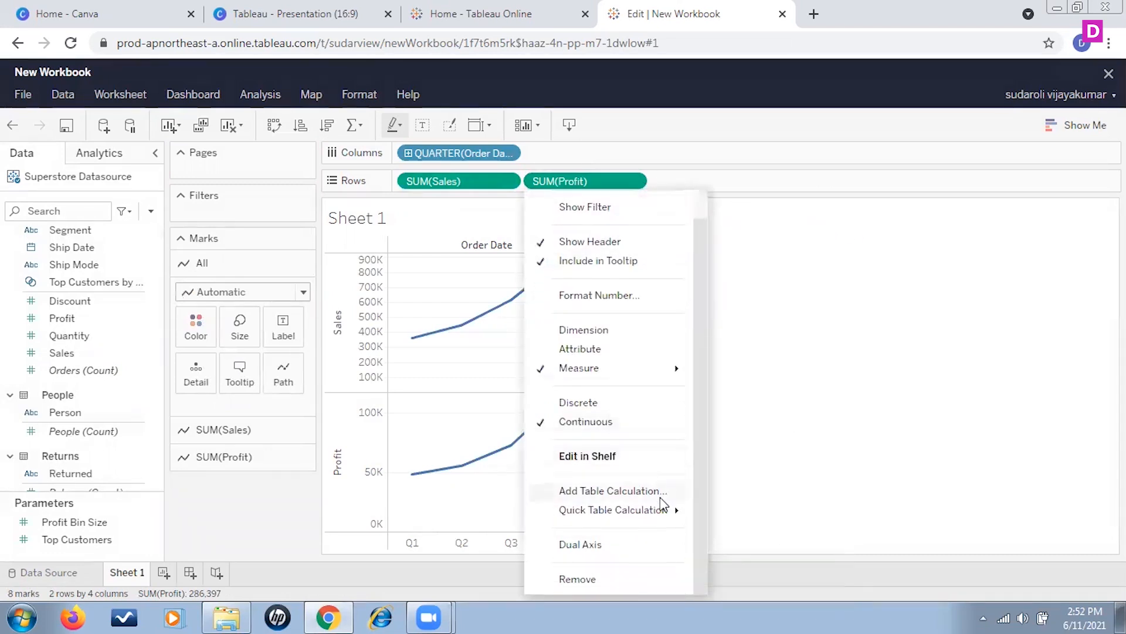
pyautogui.click(578, 579)
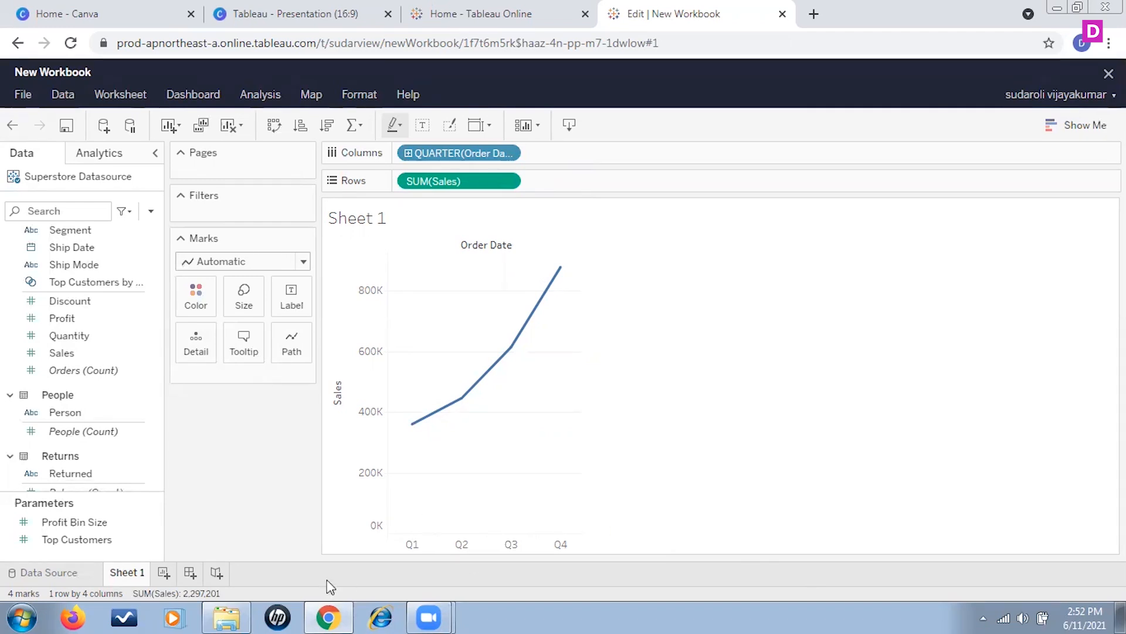
pyautogui.moveTo(62, 321); pyautogui.dragTo(585, 177)
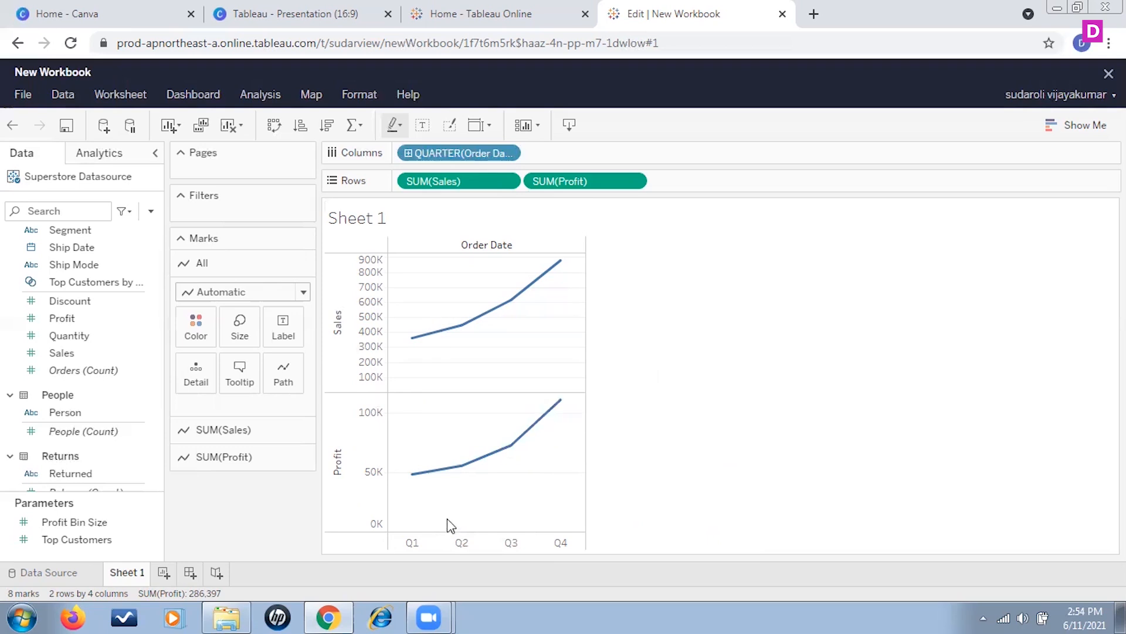
pyautogui.moveTo(503, 459)
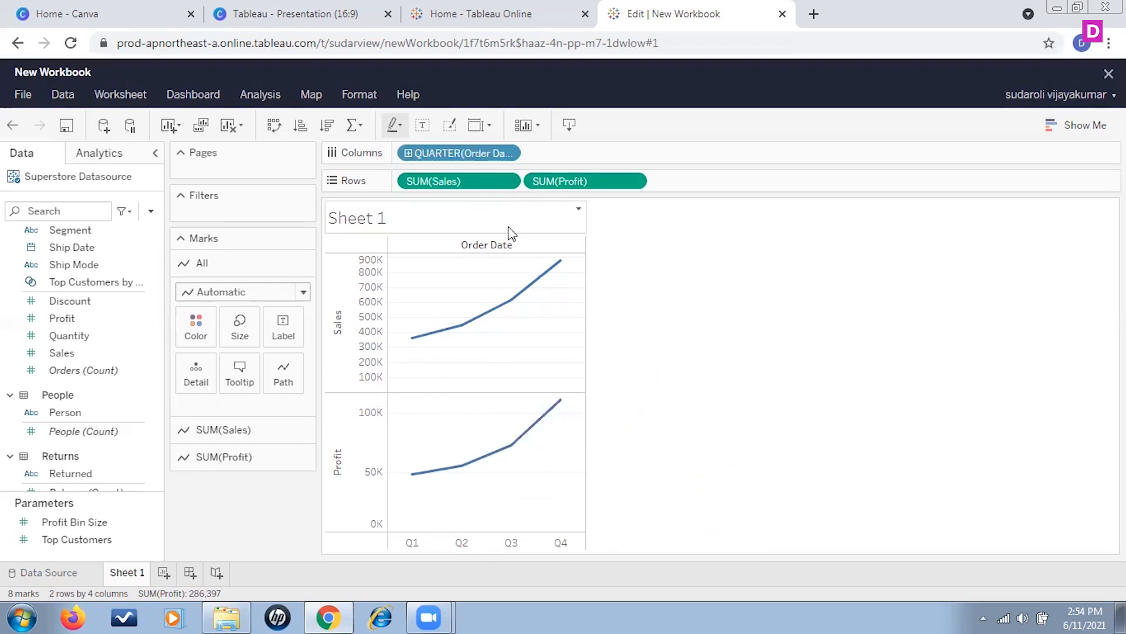
pyautogui.moveTo(549, 403)
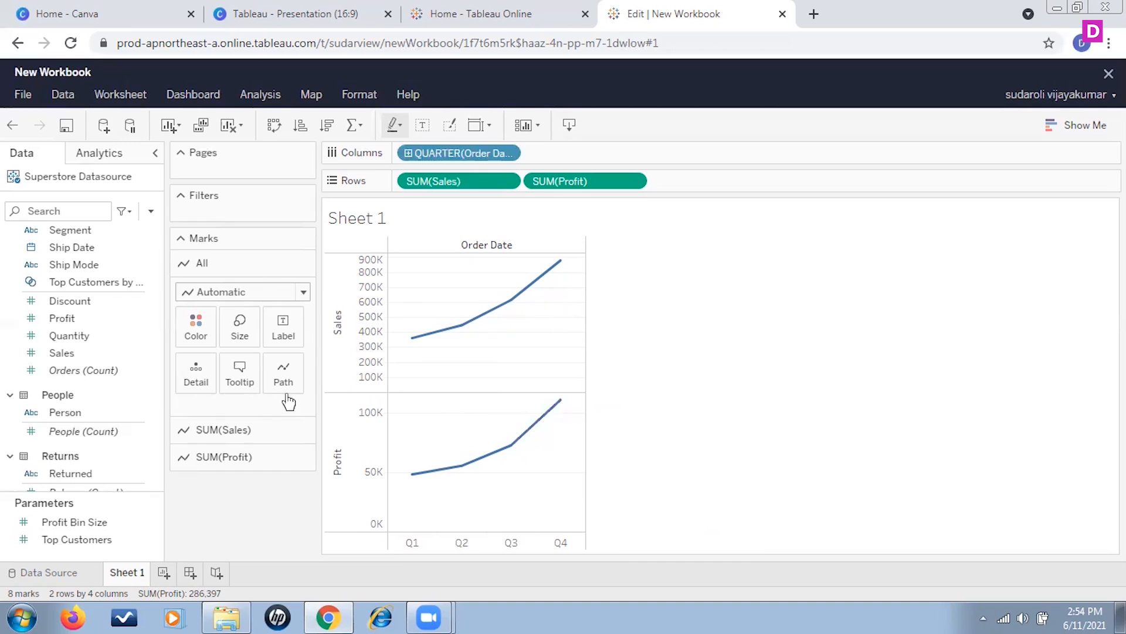
# Step: Add Measure Values to the rows and remove the separate Sales and Profit measures from them
pyautogui.scroll(3, 88, 343)
pyautogui.scroll(-3, 111, 345)
pyautogui.scroll(-3, 114, 344)
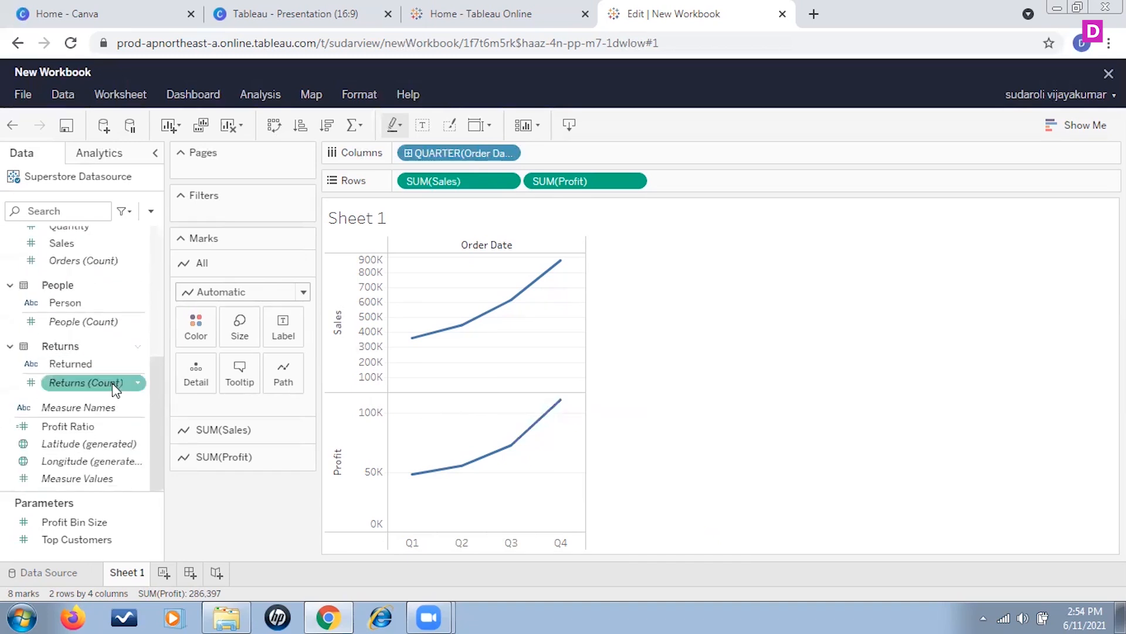
pyautogui.moveTo(77, 478); pyautogui.dragTo(710, 181)
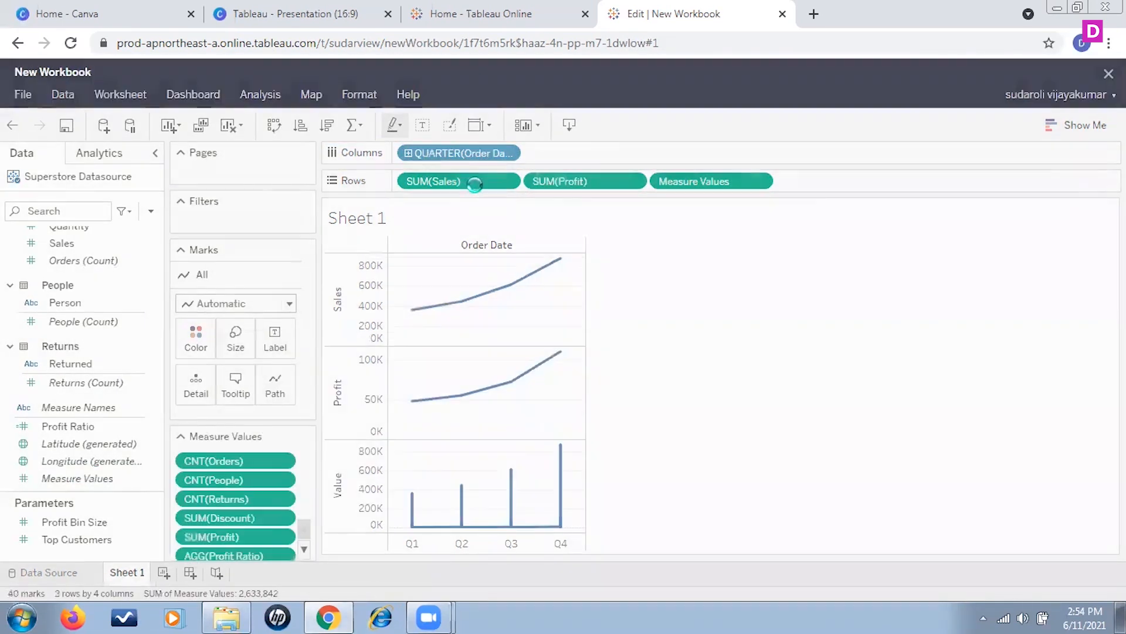
pyautogui.click(512, 182)
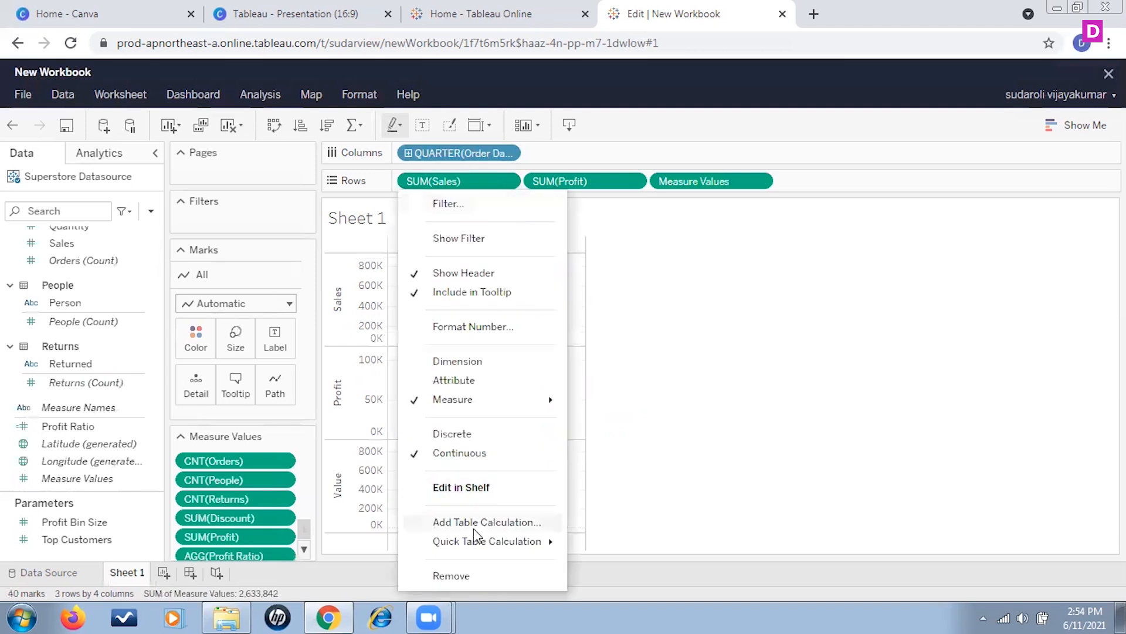
pyautogui.click(463, 576)
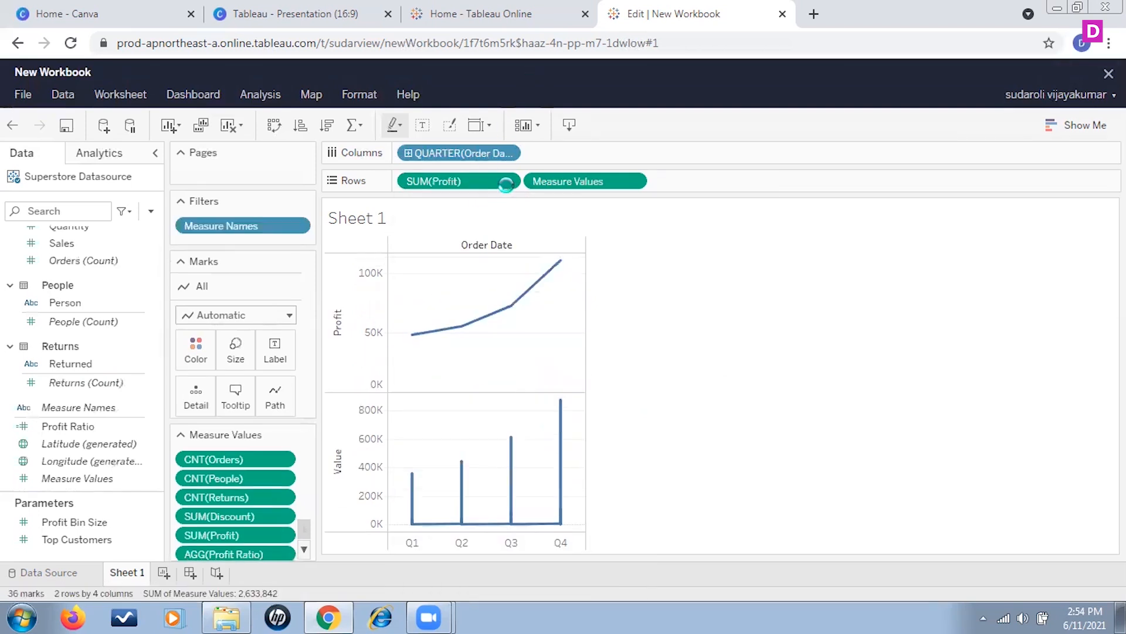
pyautogui.click(511, 182)
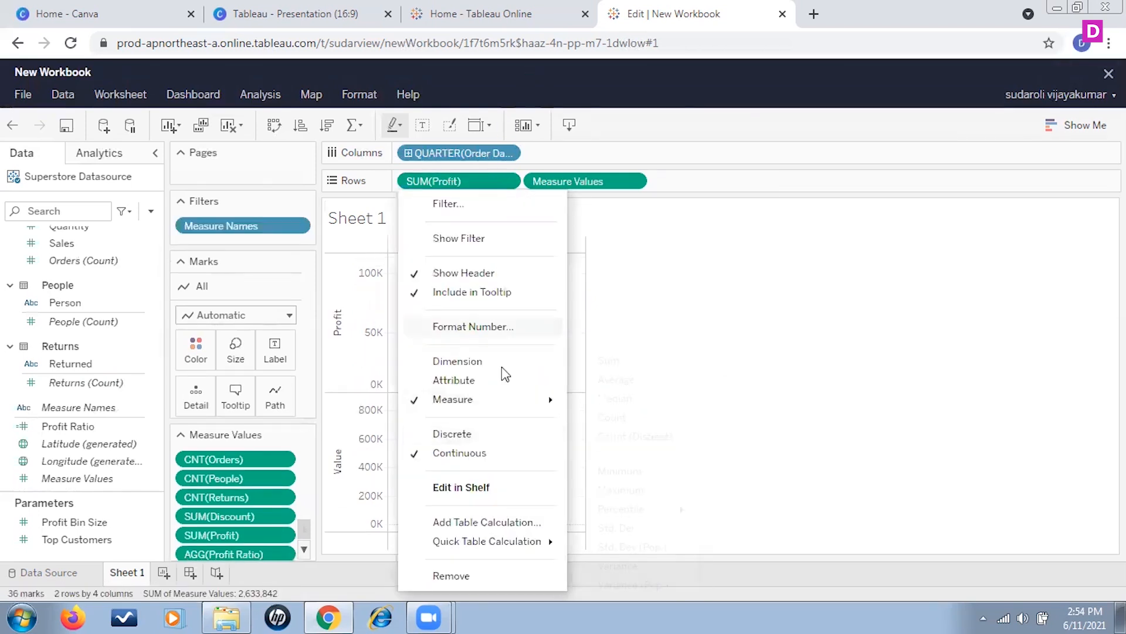
pyautogui.click(473, 574)
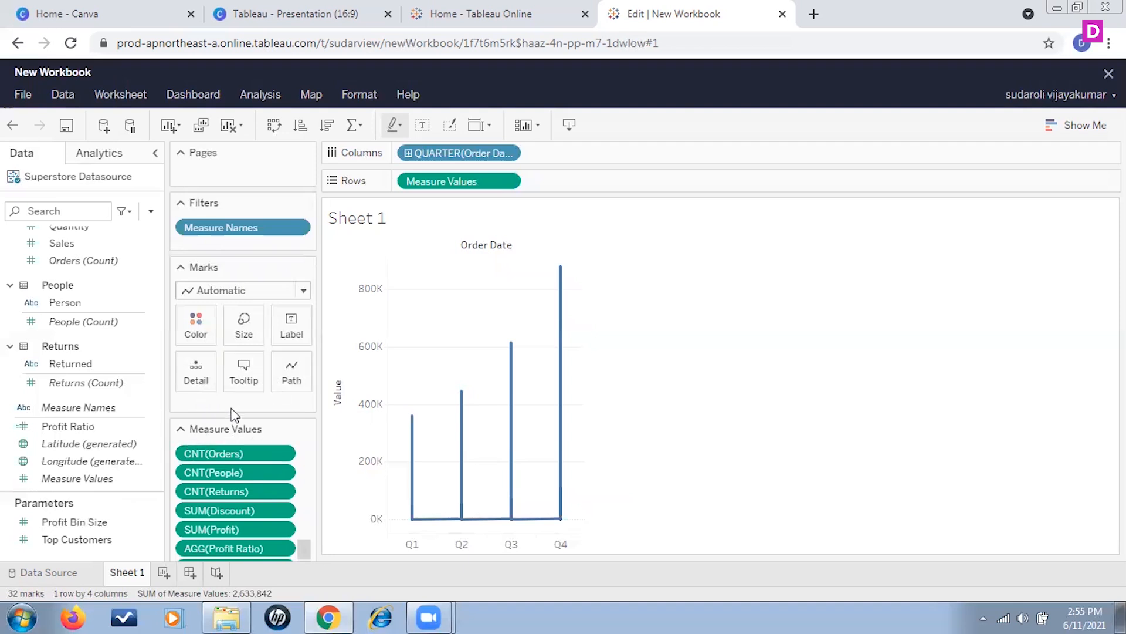
# Step: Add Sales and Profit (bin) to the marks, with Sales encoded as color and Profit (bin) as detail
pyautogui.scroll(5, 95, 352)
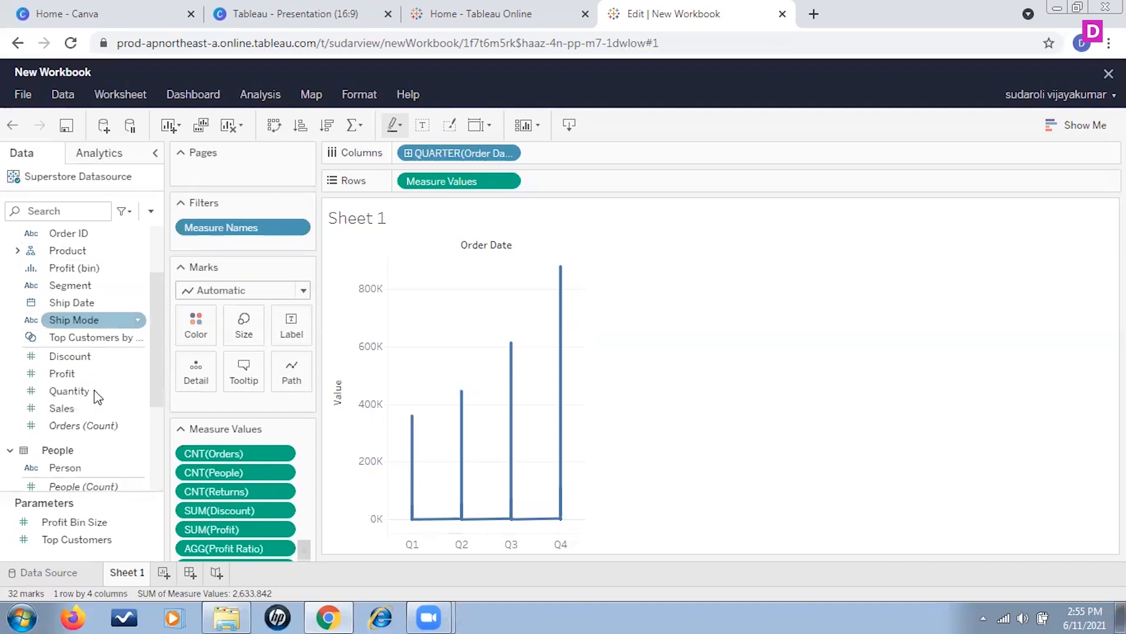
pyautogui.moveTo(70, 409); pyautogui.dragTo(235, 409)
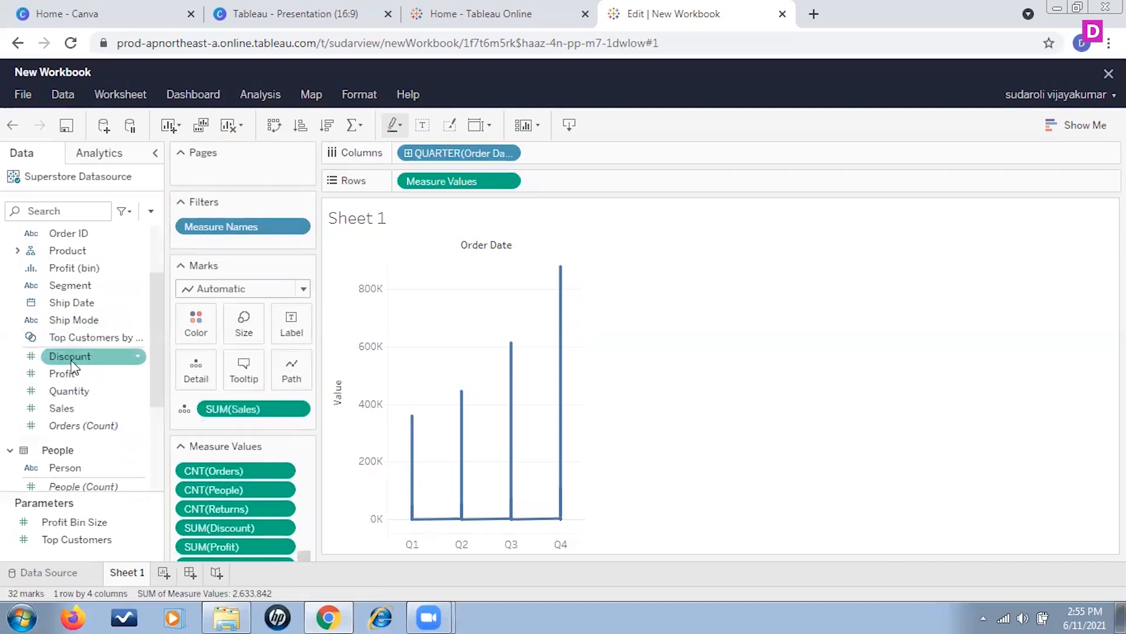
pyautogui.moveTo(75, 267); pyautogui.dragTo(254, 428)
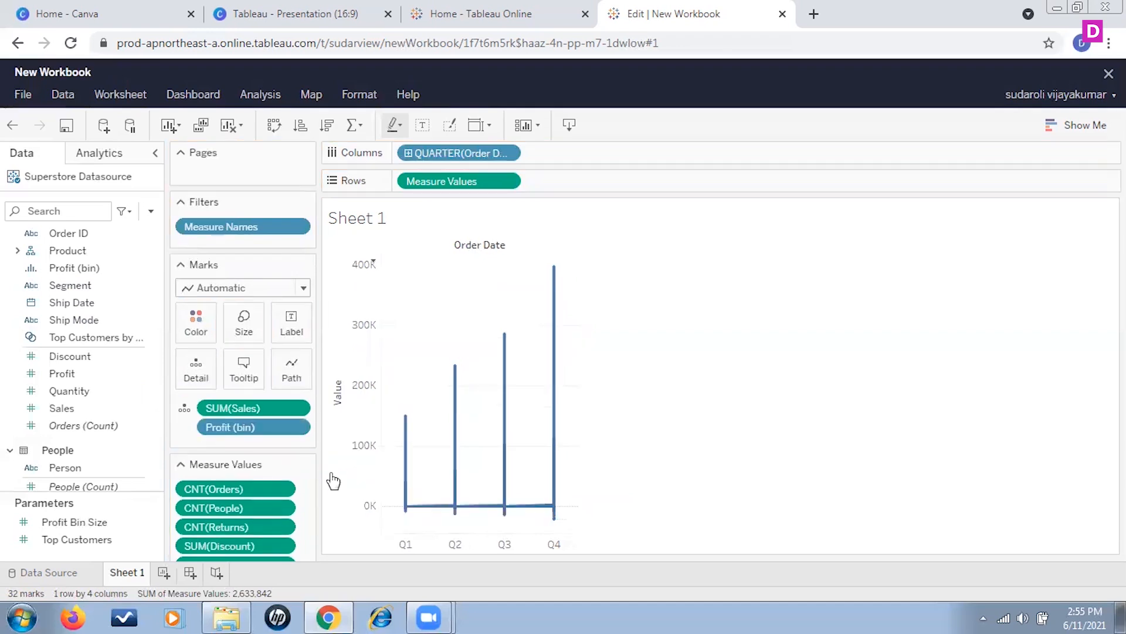
pyautogui.click(187, 427)
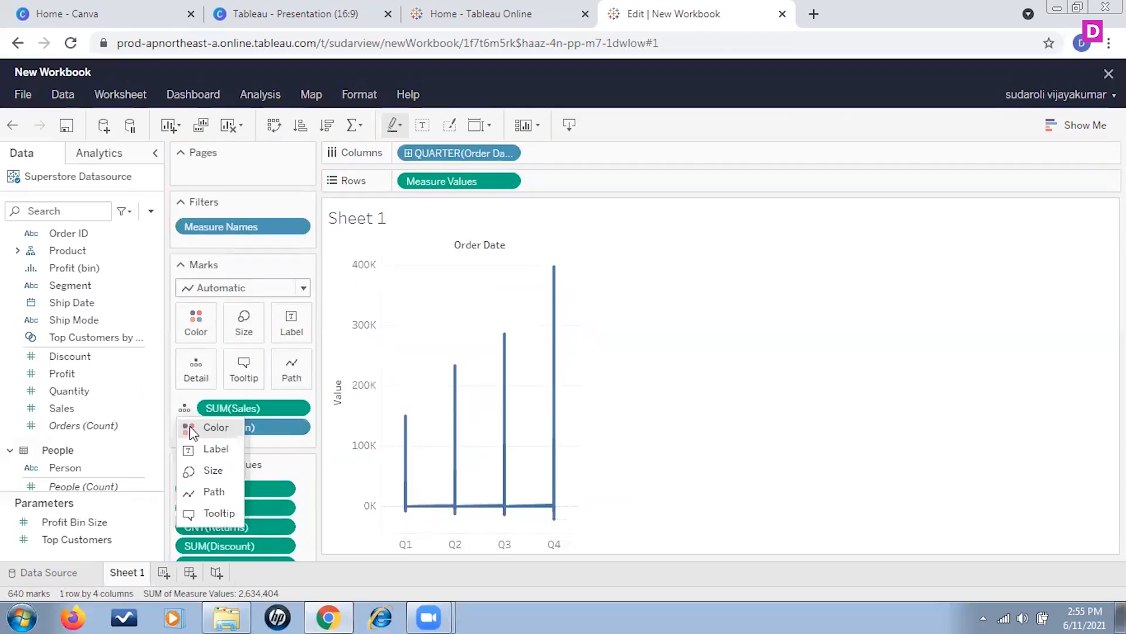
pyautogui.click(191, 430)
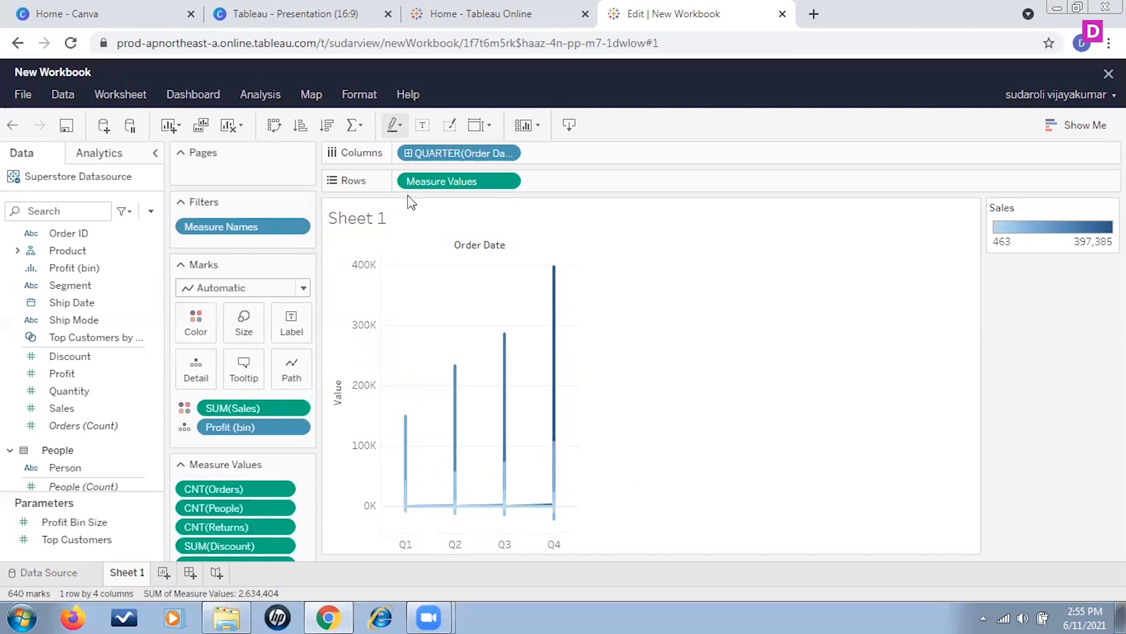
# Step: Remove Measure Values from the rows and move Sales from the marks to the rows
pyautogui.click(511, 182)
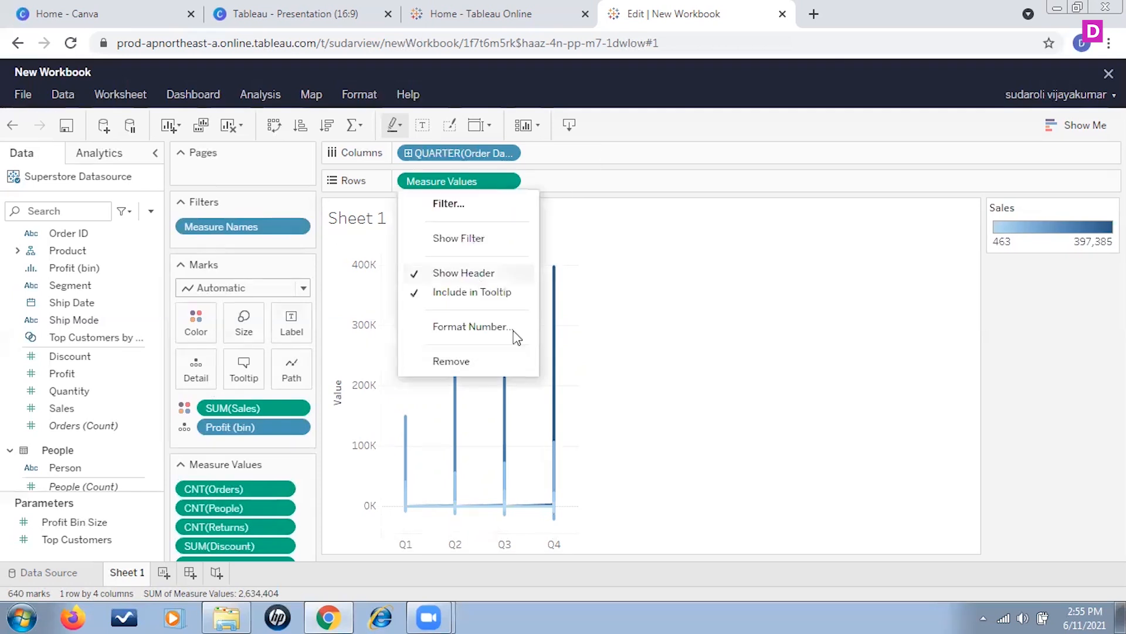
pyautogui.click(462, 364)
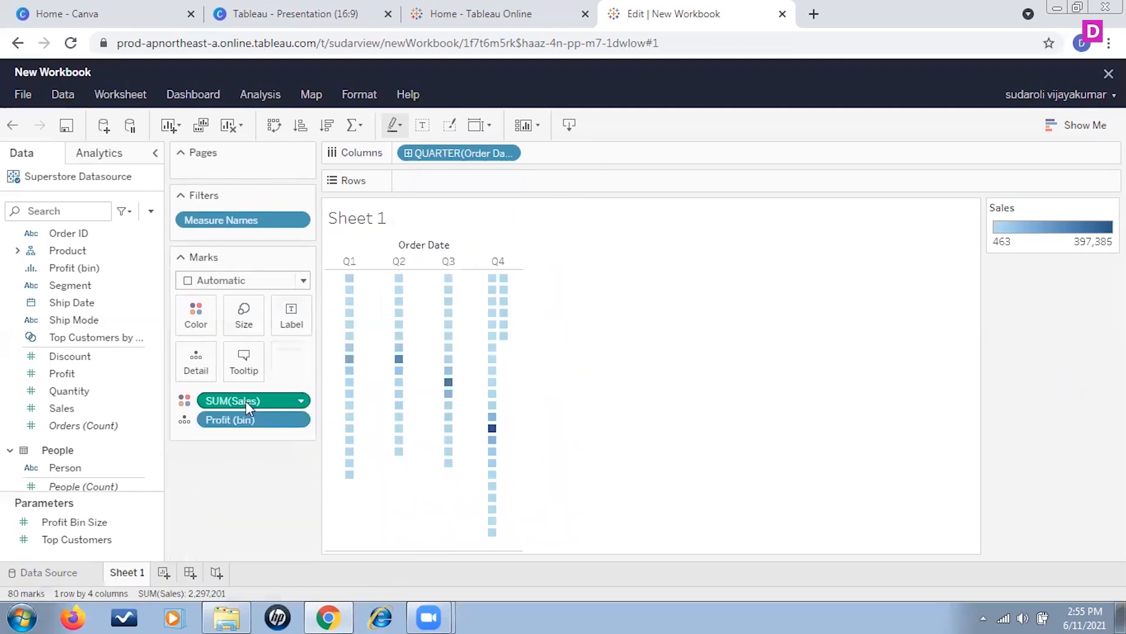
pyautogui.moveTo(268, 398); pyautogui.dragTo(440, 178)
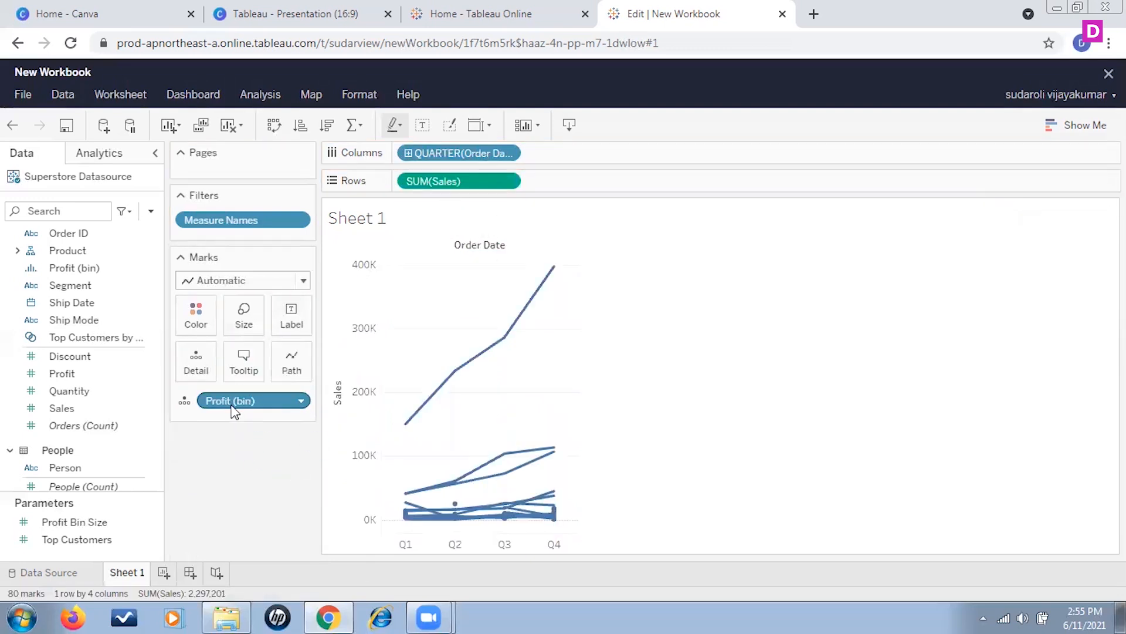
# Step: Try Profit (bin) on the rows ahead of Sales and remove it from the view
pyautogui.moveTo(218, 406); pyautogui.dragTo(448, 189)
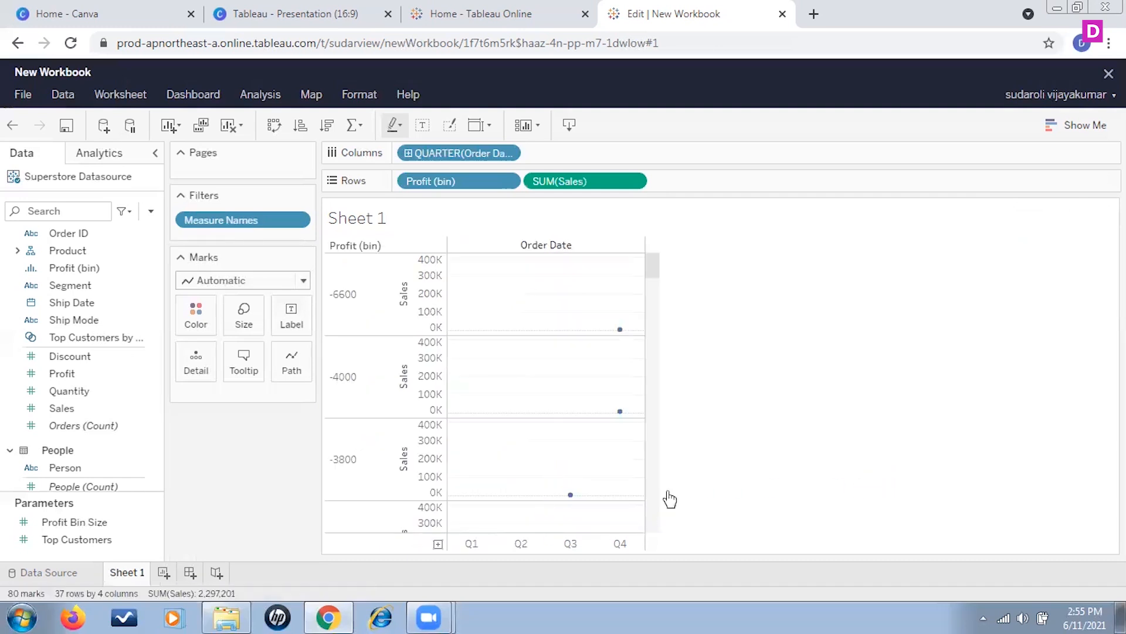
pyautogui.moveTo(559, 181); pyautogui.dragTo(446, 185)
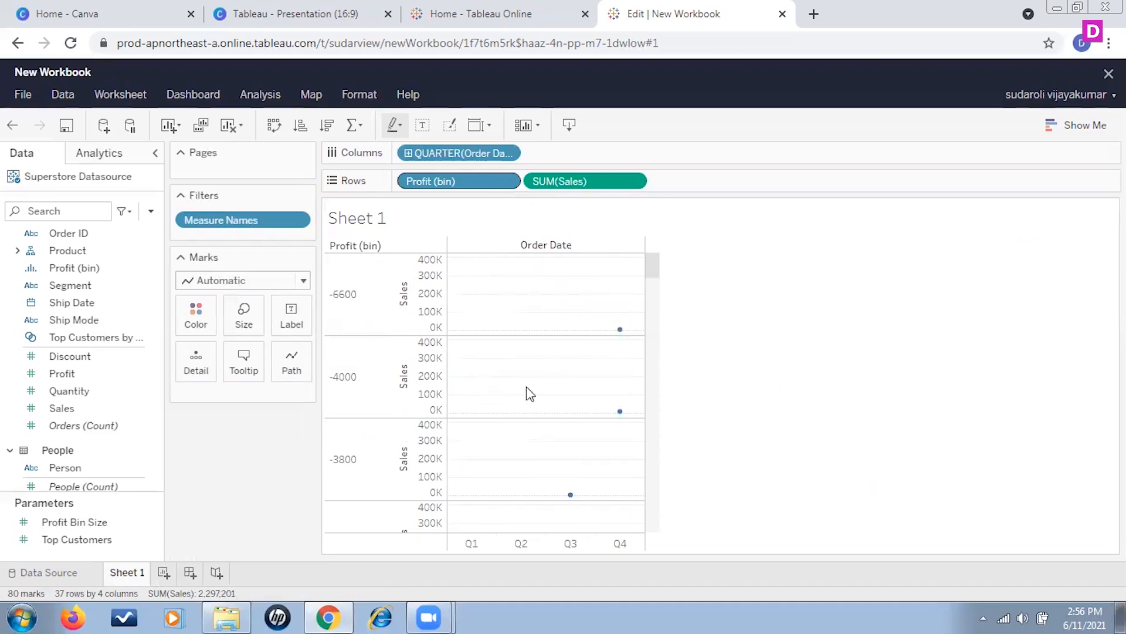
pyautogui.click(514, 182)
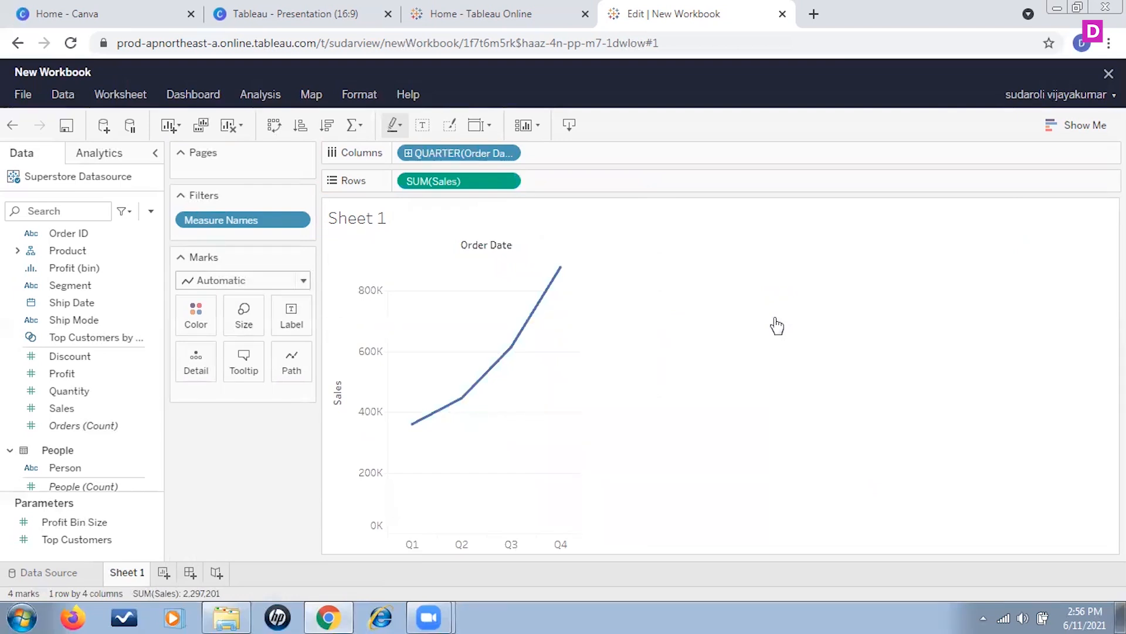
# Step: Replace Sales on the rows with Measure Values
pyautogui.scroll(-3, 76, 376)
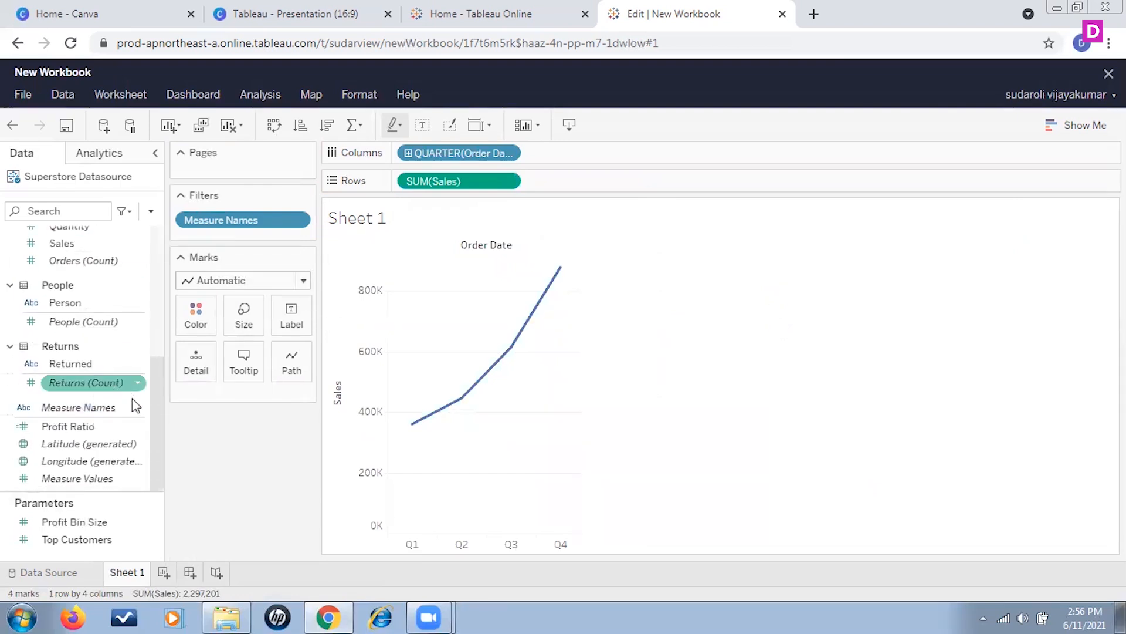
pyautogui.scroll(3, 101, 452)
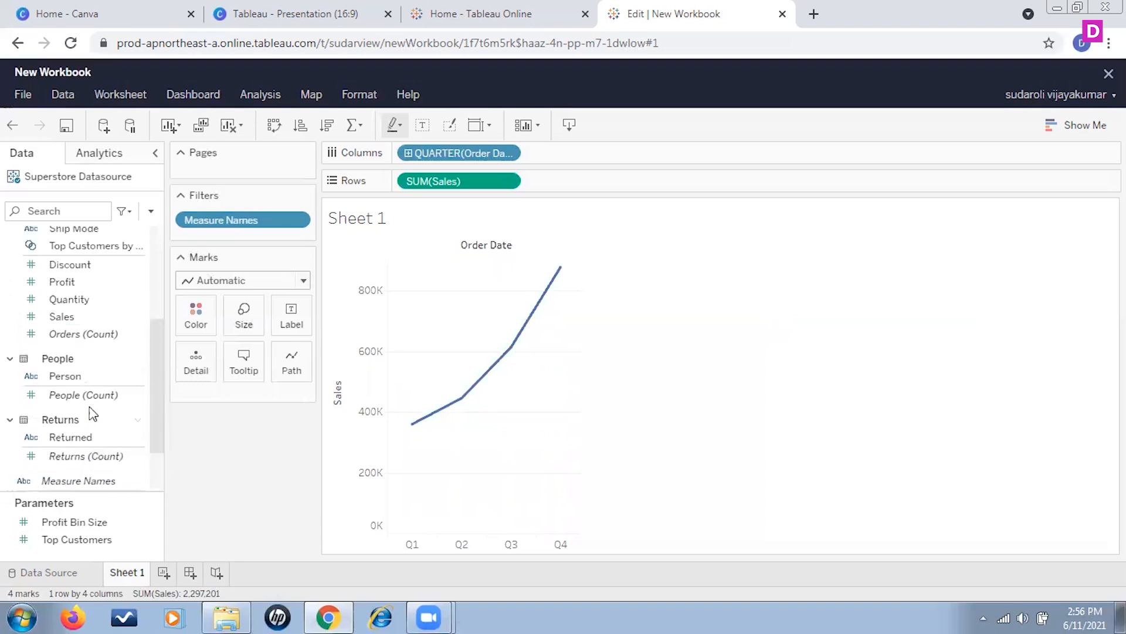
pyautogui.scroll(2, 96, 411)
pyautogui.scroll(-5, 141, 415)
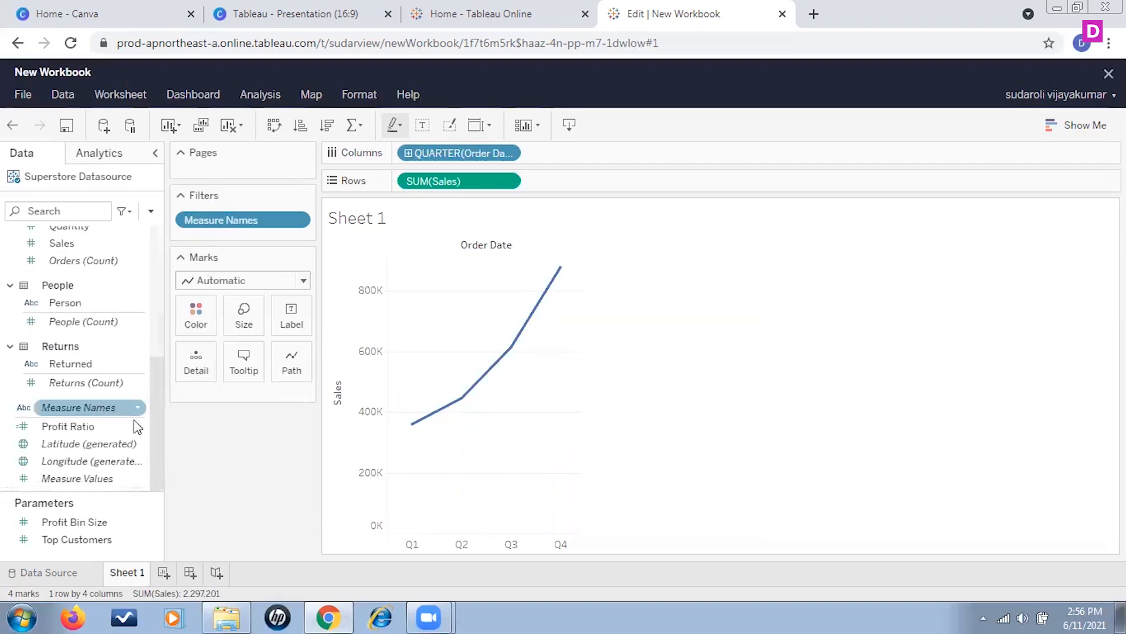
pyautogui.moveTo(88, 479); pyautogui.dragTo(446, 182)
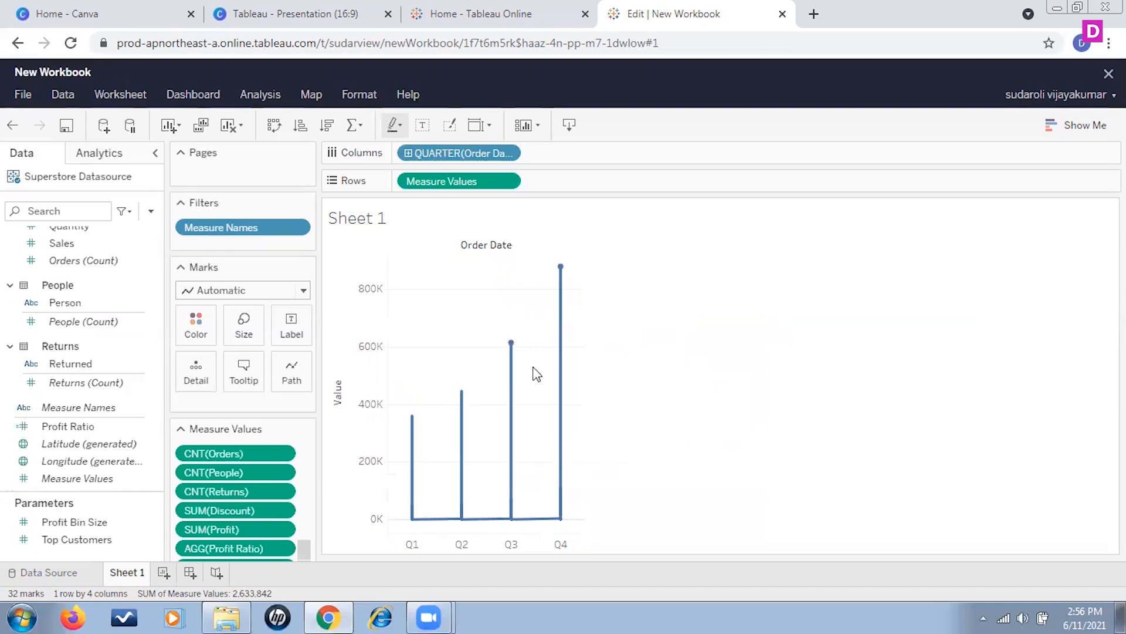
# Step: Remove Measure Values from the rows and add Profit followed by Sales in its place
pyautogui.click(512, 182)
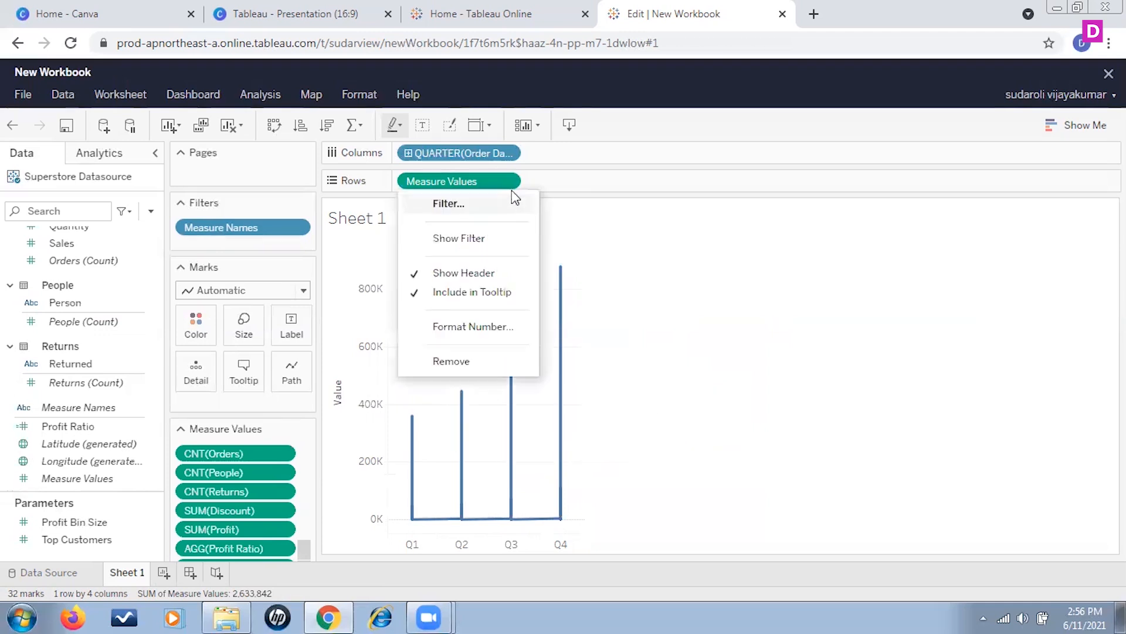
pyautogui.click(451, 360)
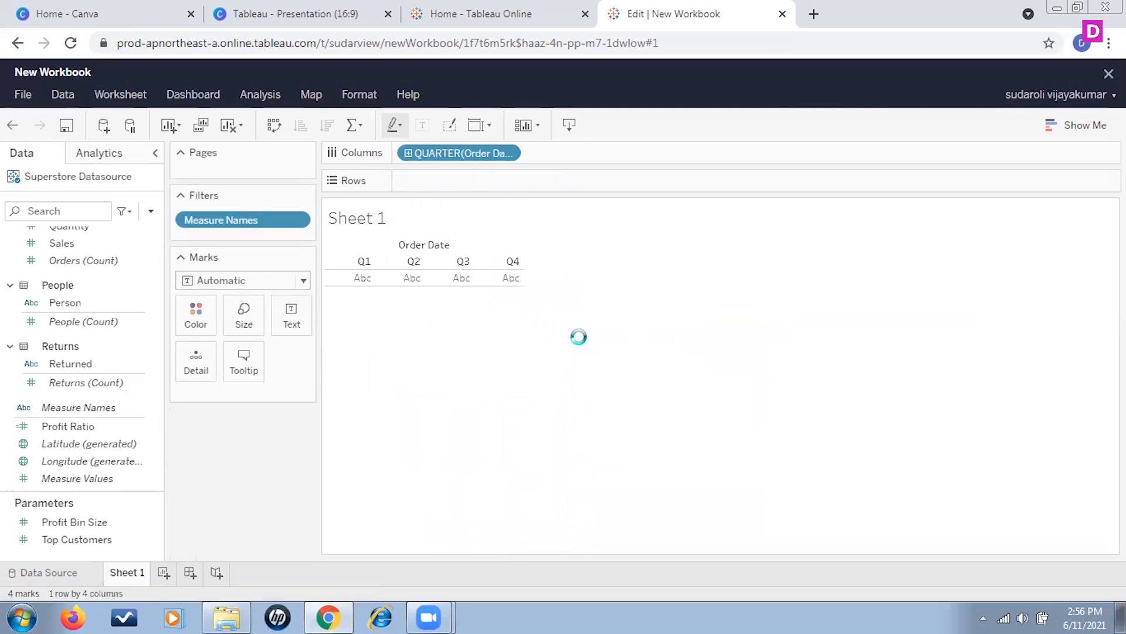
pyautogui.scroll(5, 105, 390)
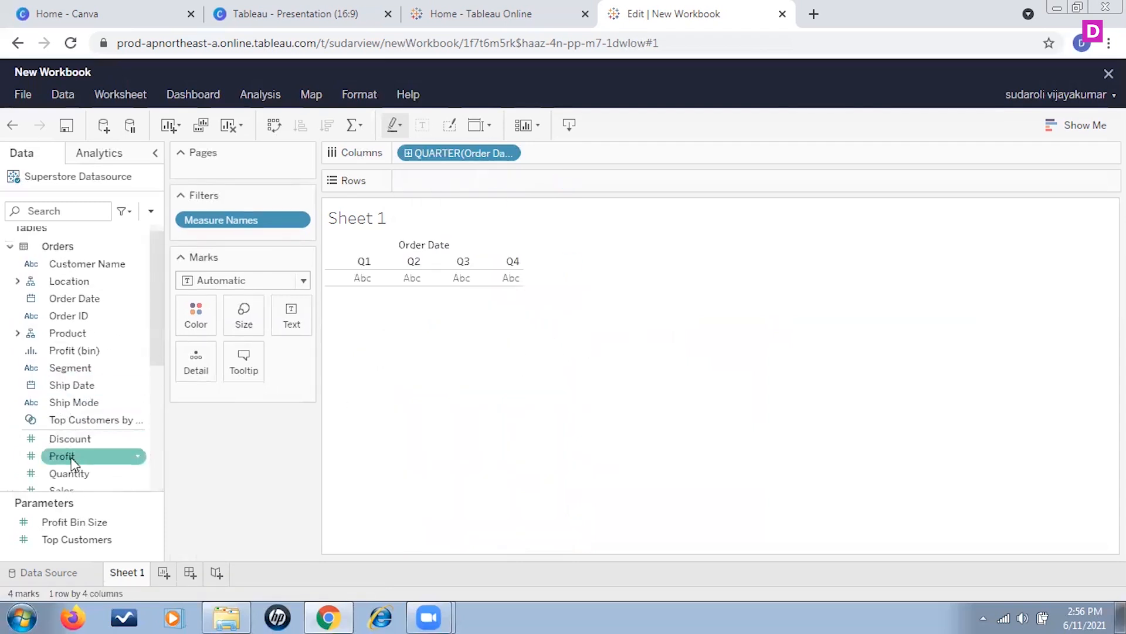
pyautogui.moveTo(69, 458); pyautogui.dragTo(453, 189)
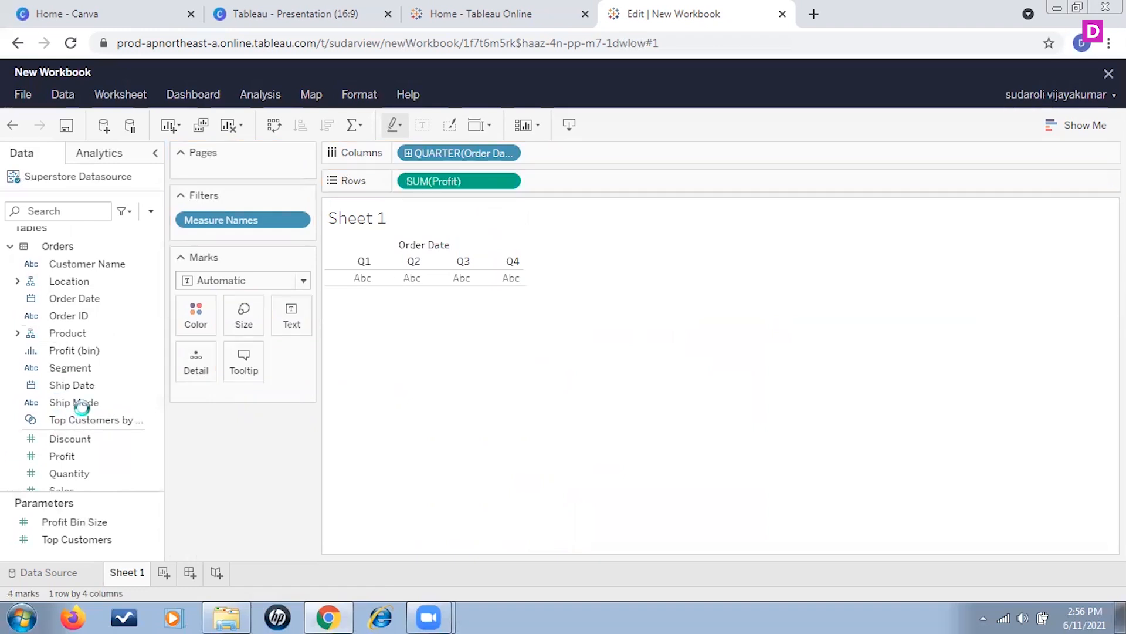
pyautogui.moveTo(63, 491); pyautogui.dragTo(578, 186)
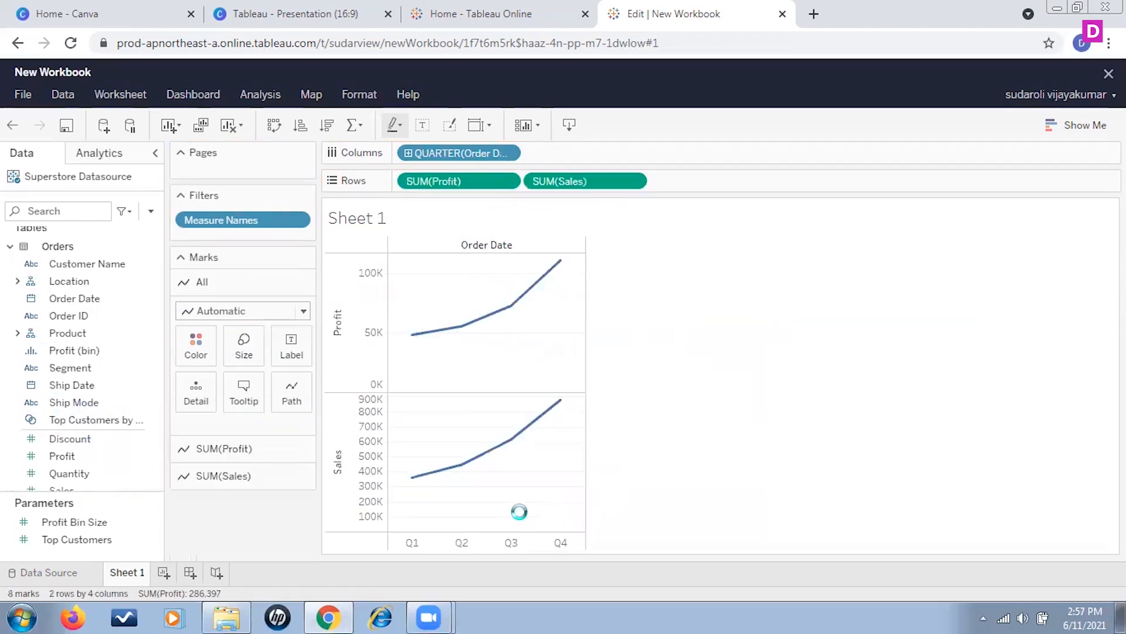
pyautogui.rightClick(562, 320)
pyautogui.click(611, 450)
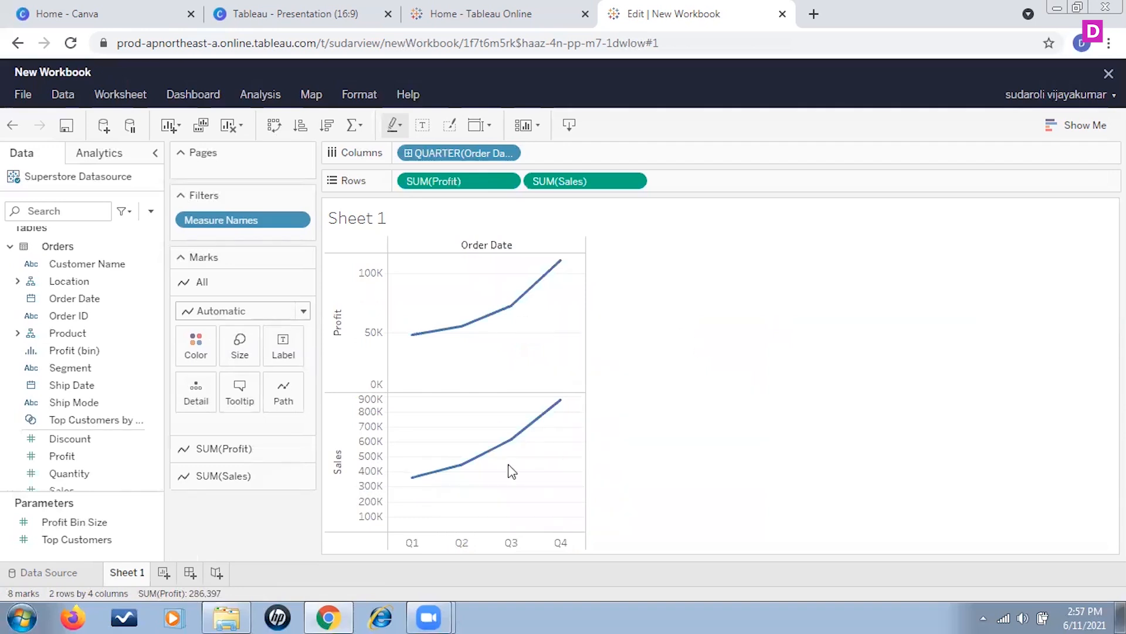
pyautogui.rightClick(349, 425)
pyautogui.click(354, 432)
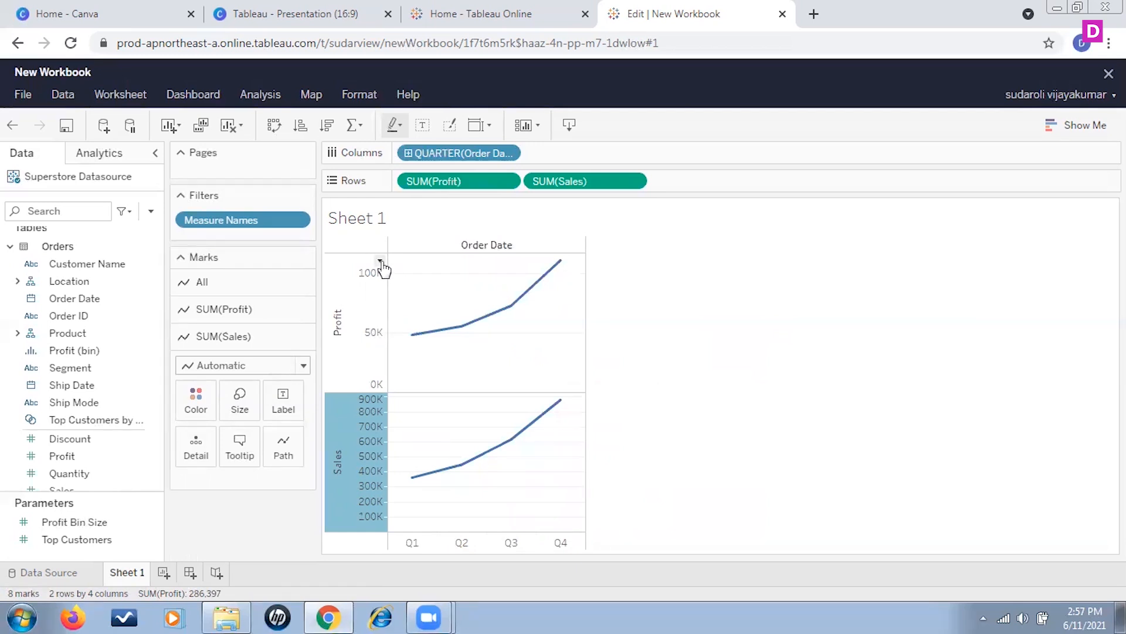
pyautogui.click(380, 260)
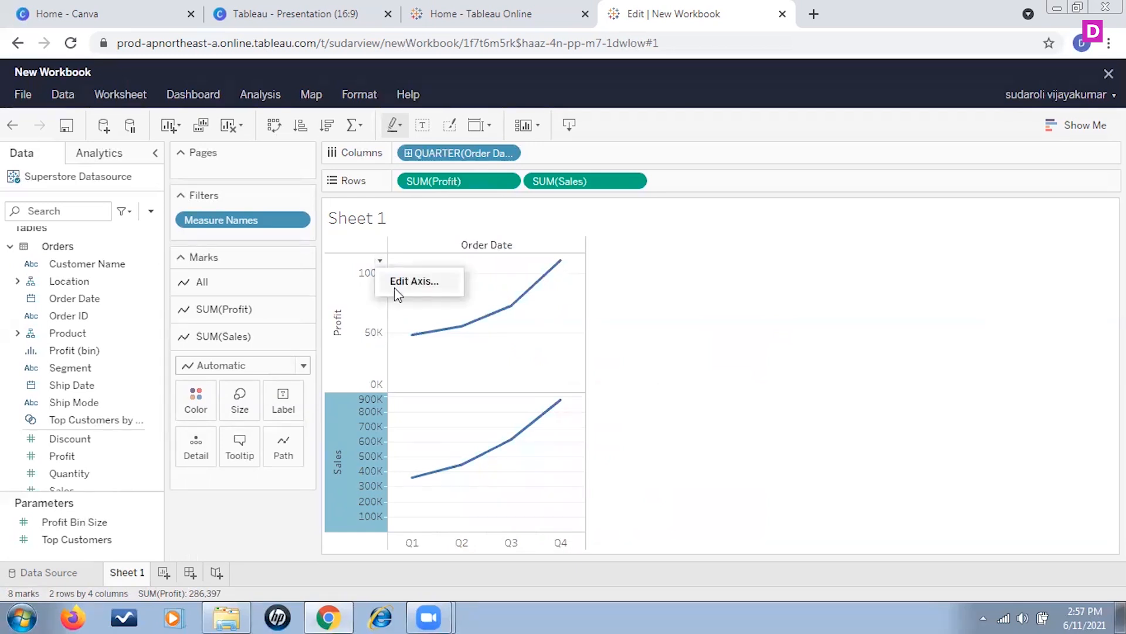
pyautogui.click(811, 322)
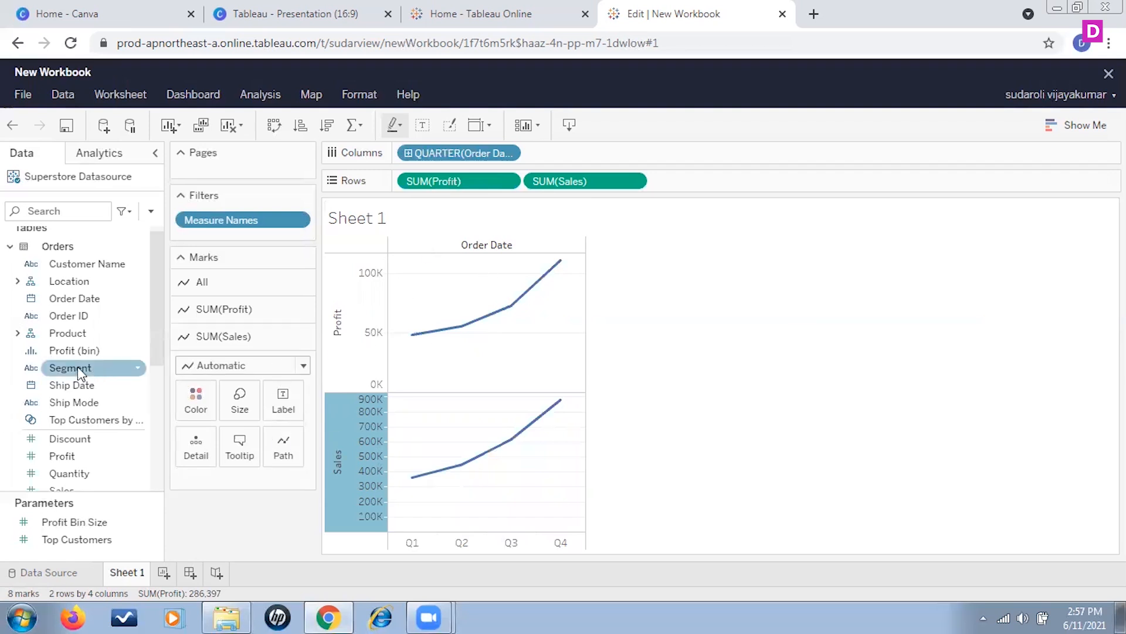
pyautogui.moveTo(70, 367); pyautogui.dragTo(592, 359)
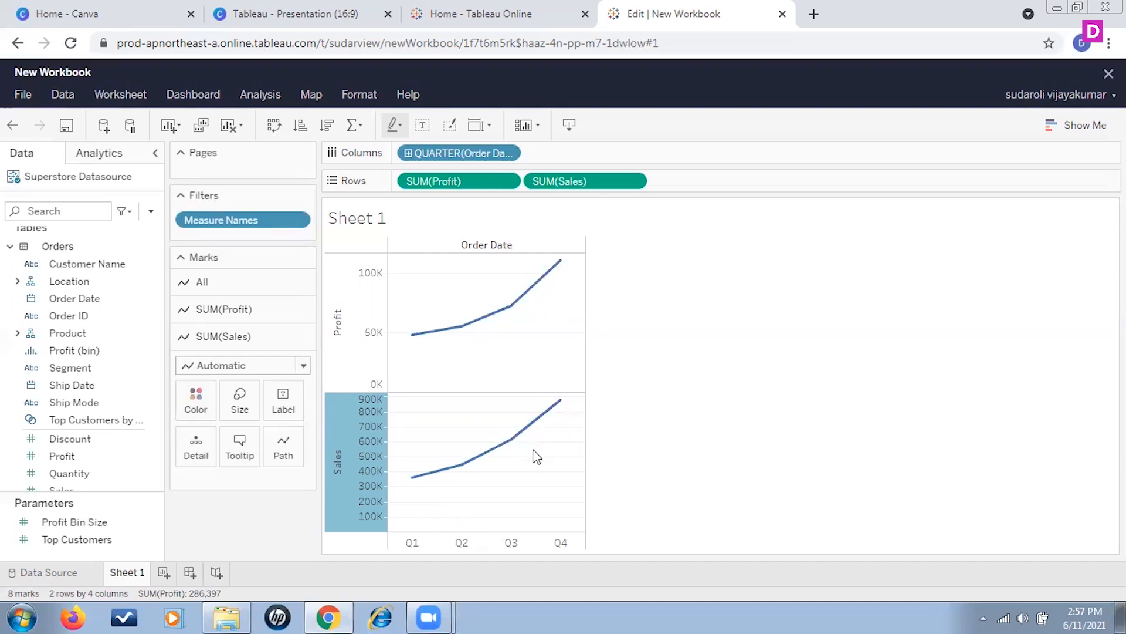
# Step: Combine Profit and Sales into one chart by making Sales on the rows a dual axis
pyautogui.moveTo(530, 323)
pyautogui.click(640, 183)
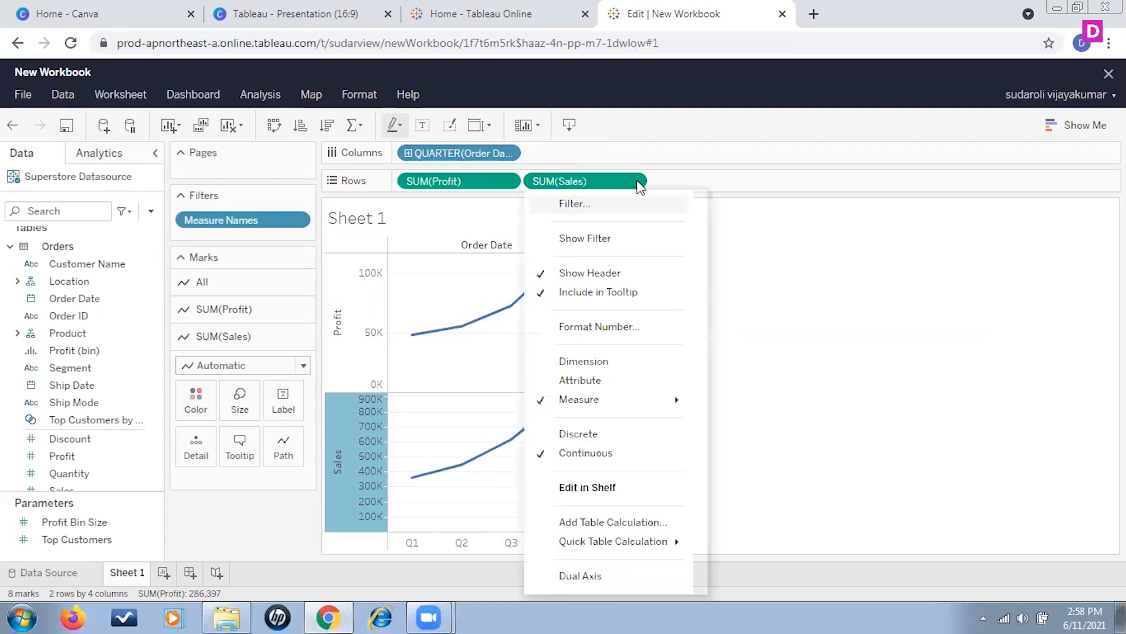
pyautogui.click(590, 576)
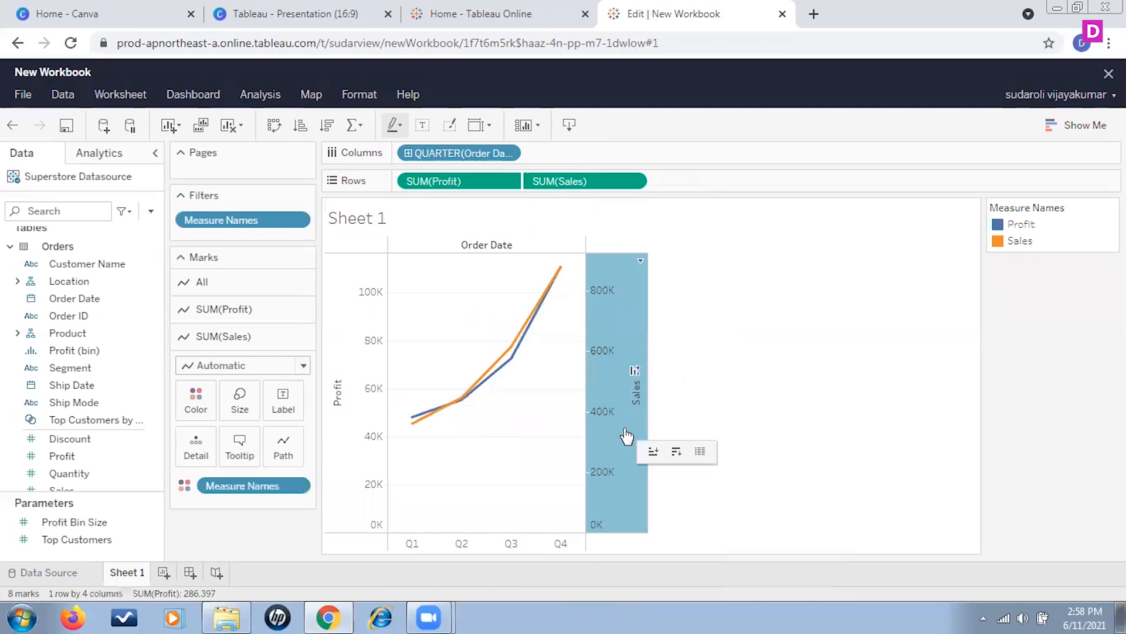
pyautogui.click(642, 263)
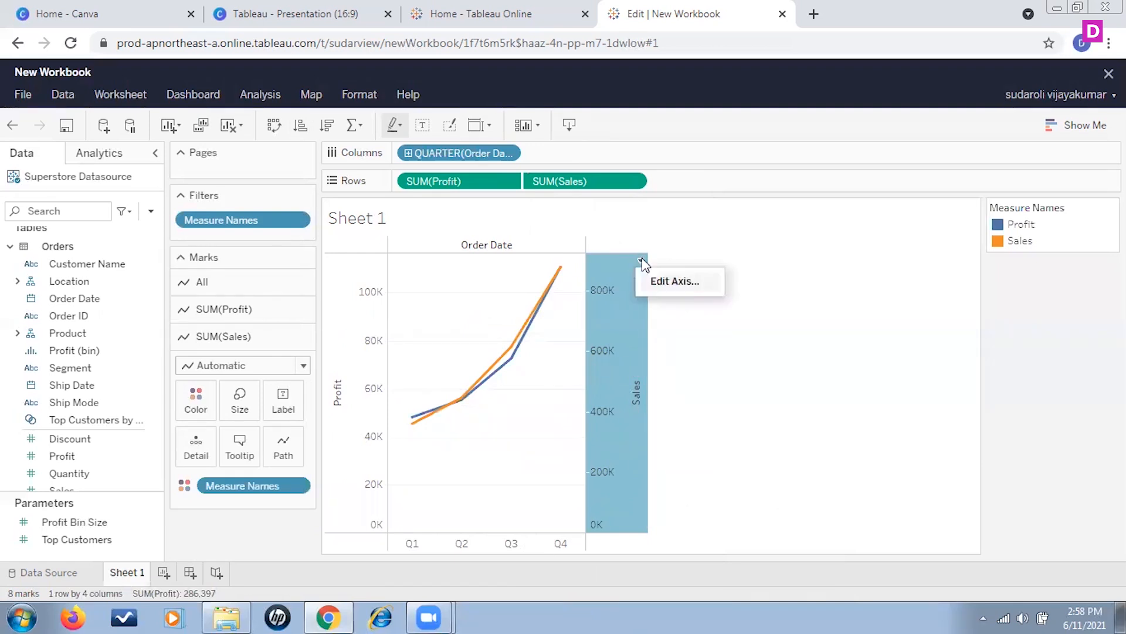
pyautogui.click(864, 363)
pyautogui.click(638, 182)
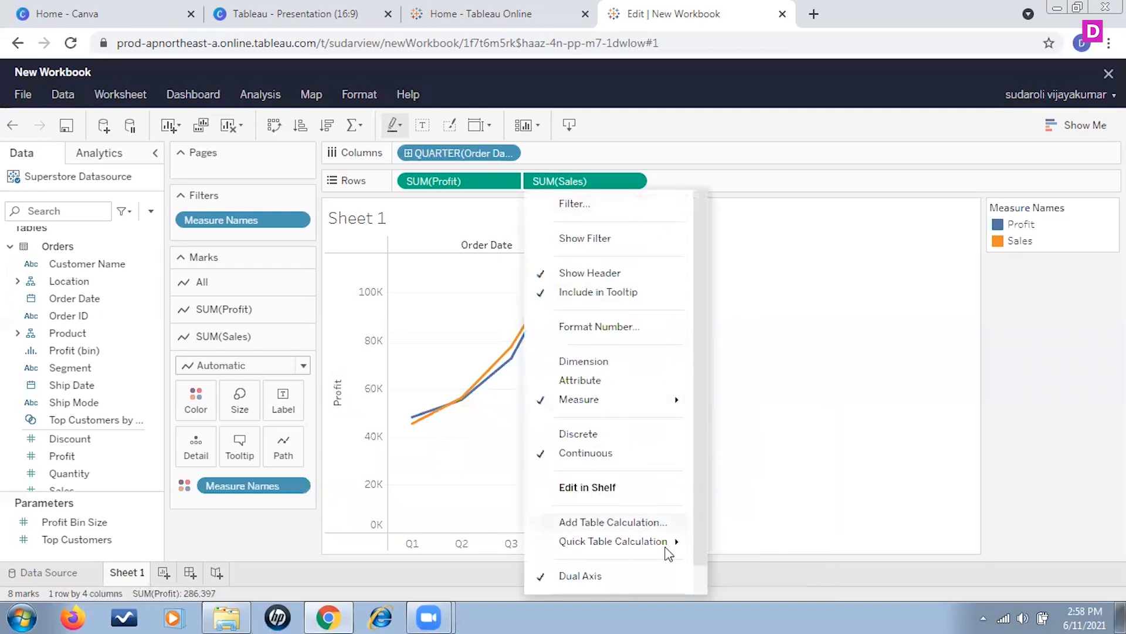
pyautogui.scroll(1, 642, 551)
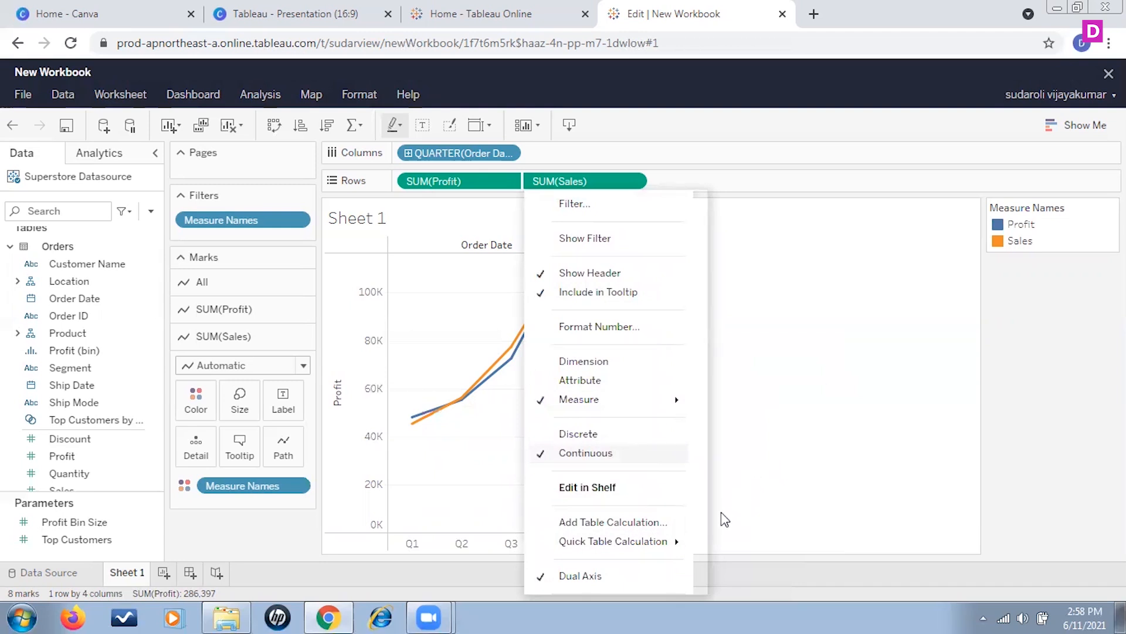
pyautogui.click(756, 350)
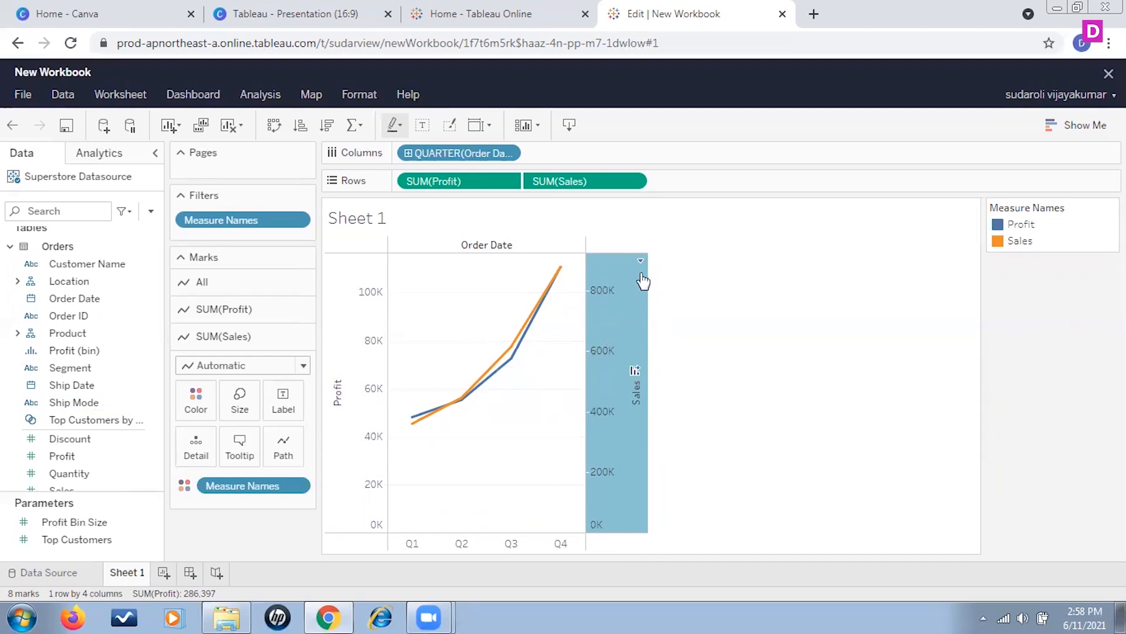
# Step: Edit the Sales axis to synchronize the dual axes
pyautogui.click(641, 260)
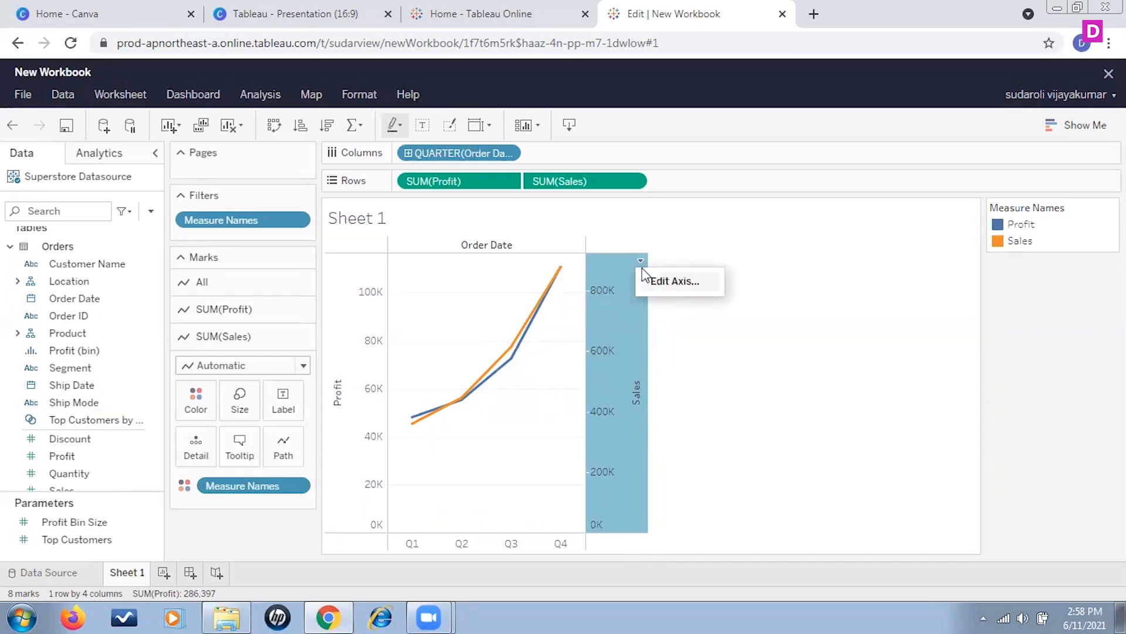
pyautogui.click(651, 281)
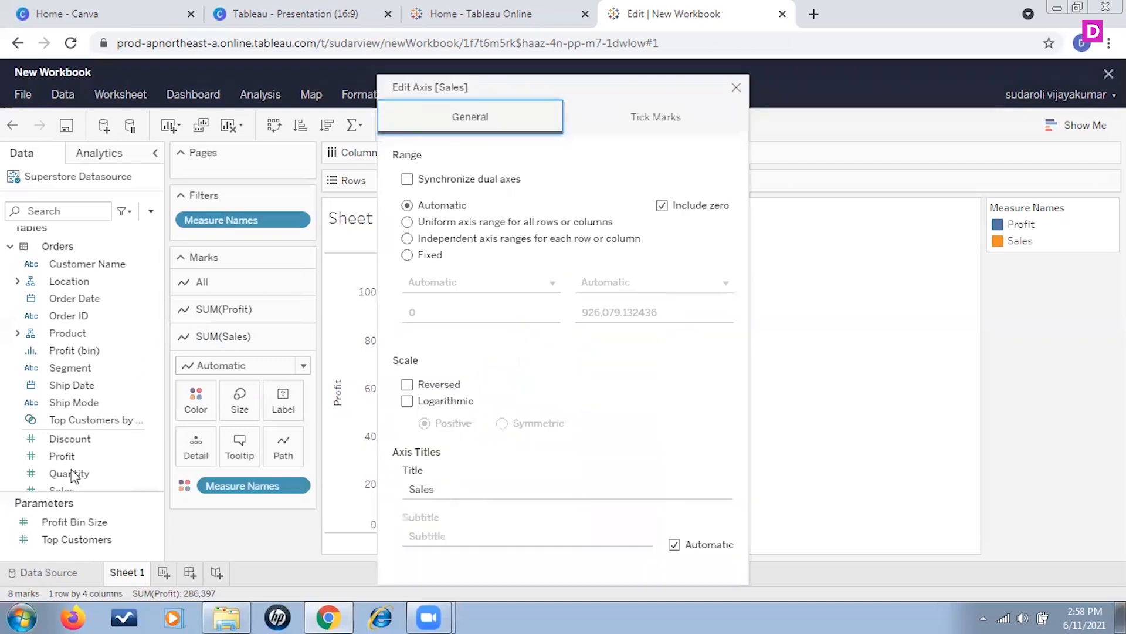
pyautogui.click(408, 179)
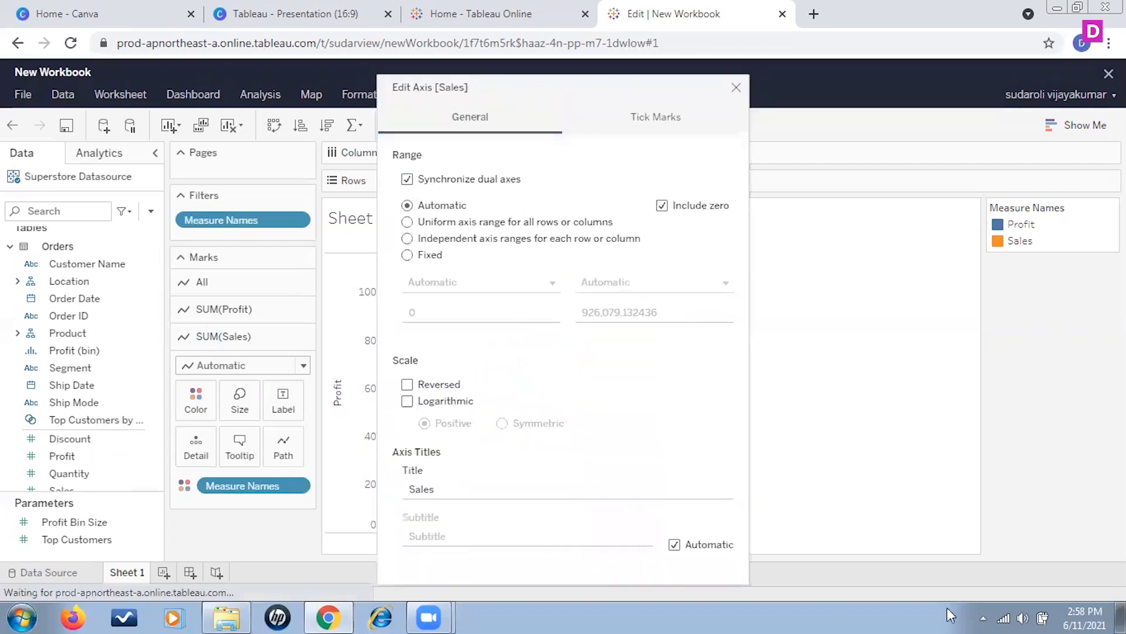